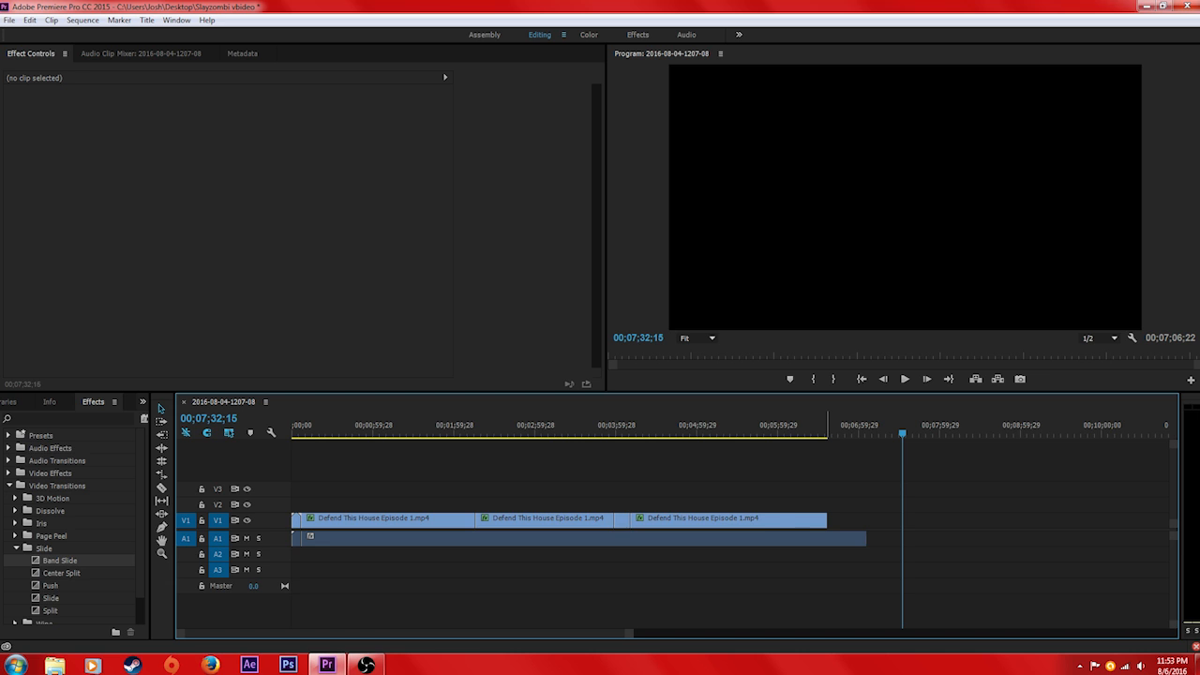
Check the footage around the six-minute mark, the end of the last video clip and the five-minute mark
click(780, 425)
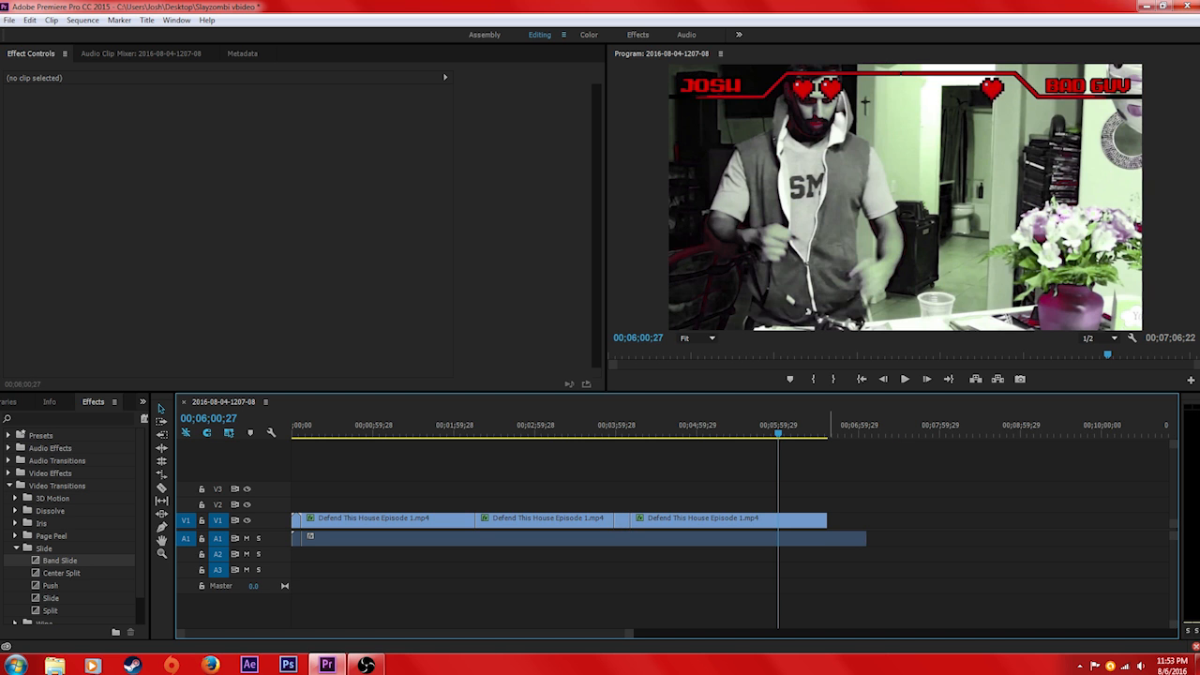
click(827, 426)
right_click(826, 438)
click(719, 473)
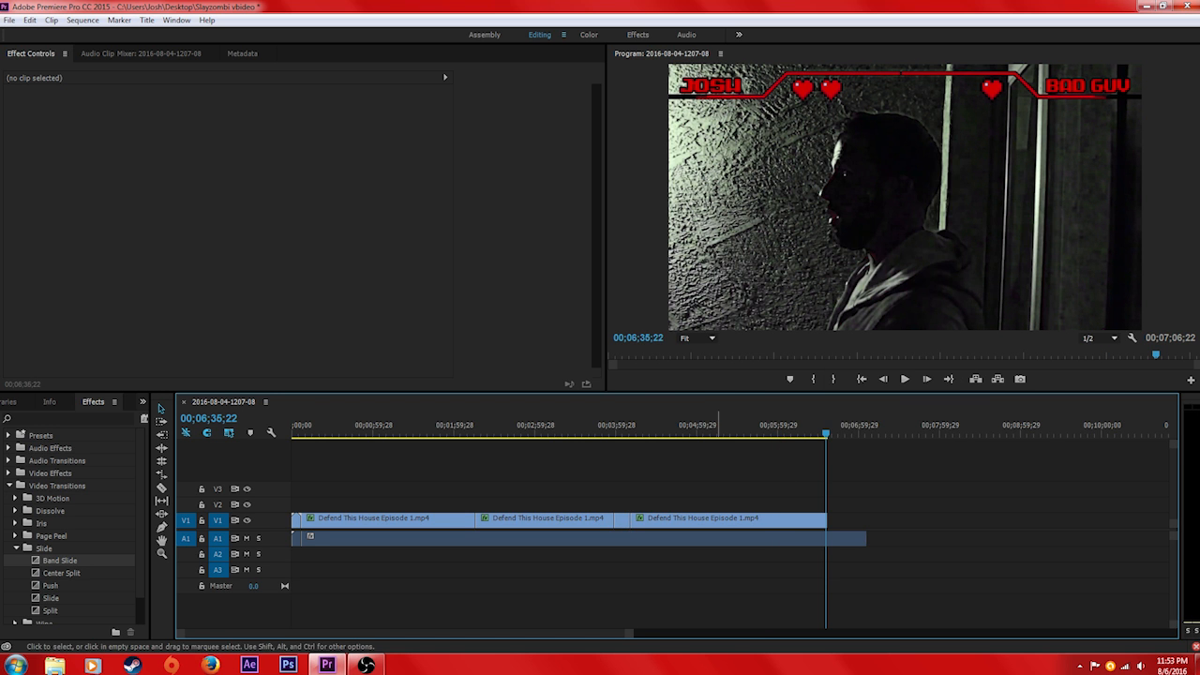
click(697, 427)
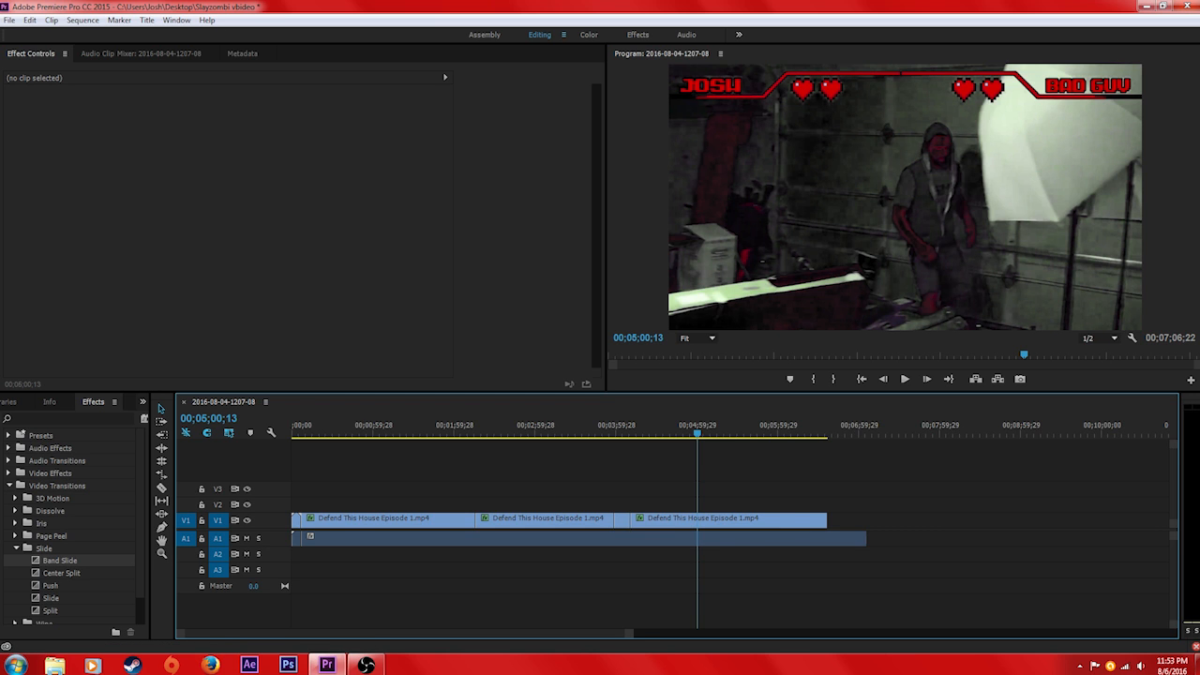
Shift the first Defend This House Episode 1 clip slightly later on V1, leaving a small gap after Visualizer.mp4
key(=)
key(=)
key(=)
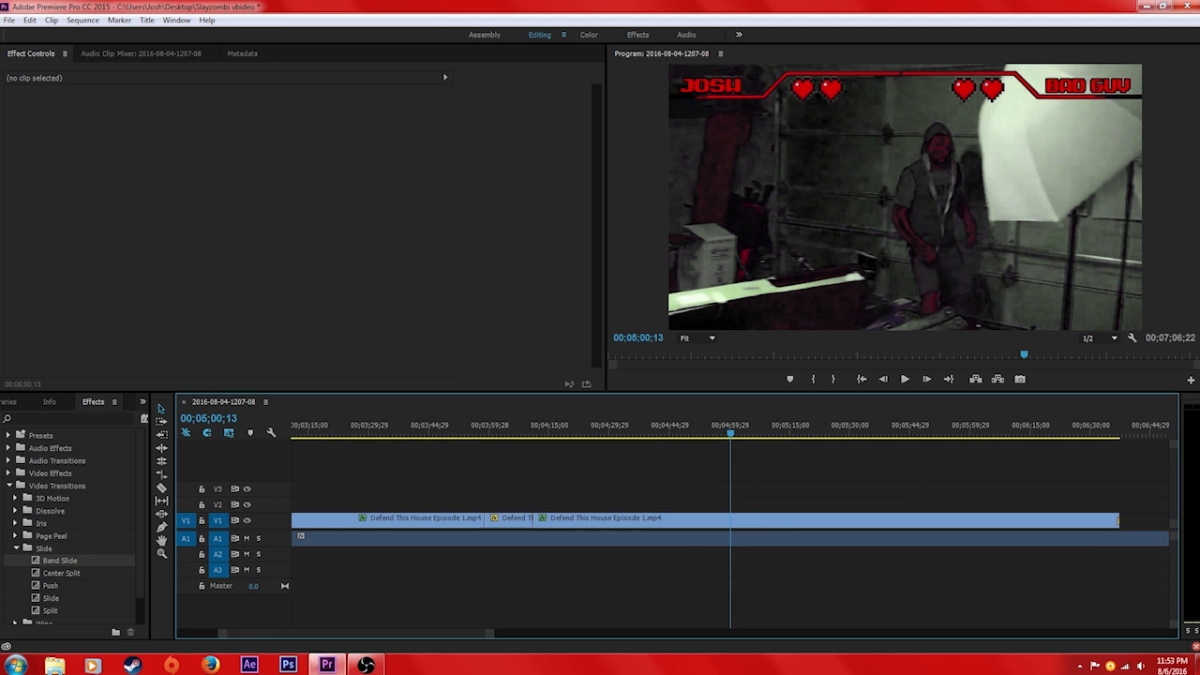
drag(381, 634, 337, 634)
drag(320, 426, 315, 426)
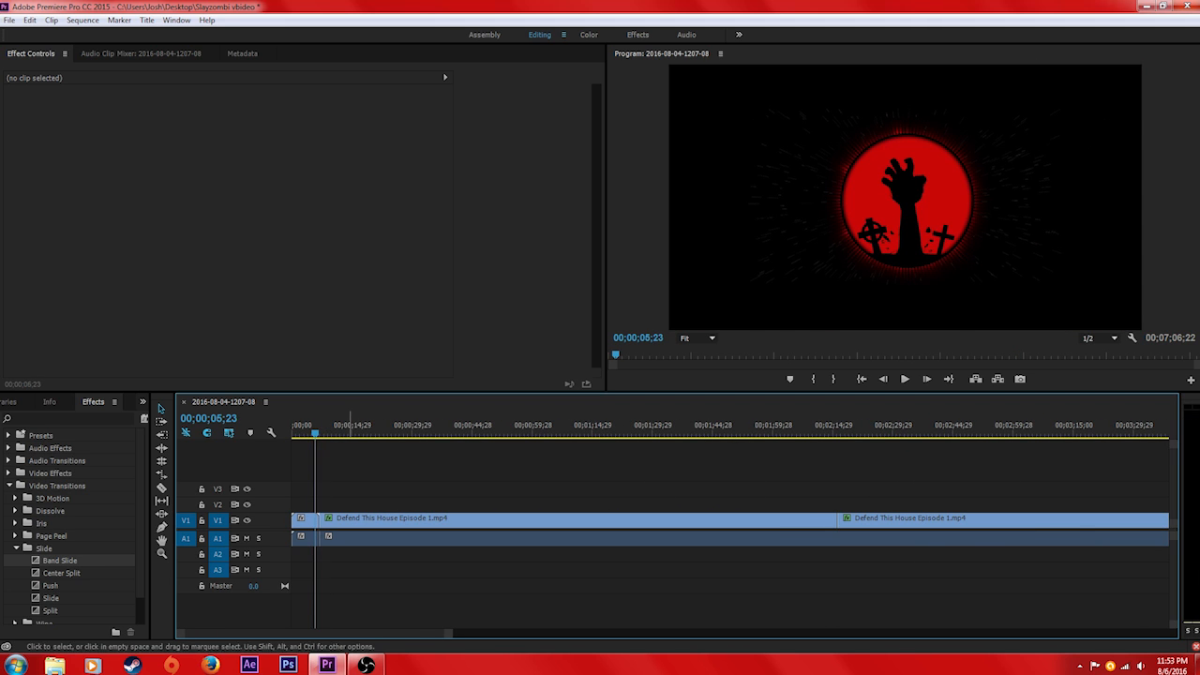
key(=)
key(=)
key(=)
drag(538, 522, 547, 522)
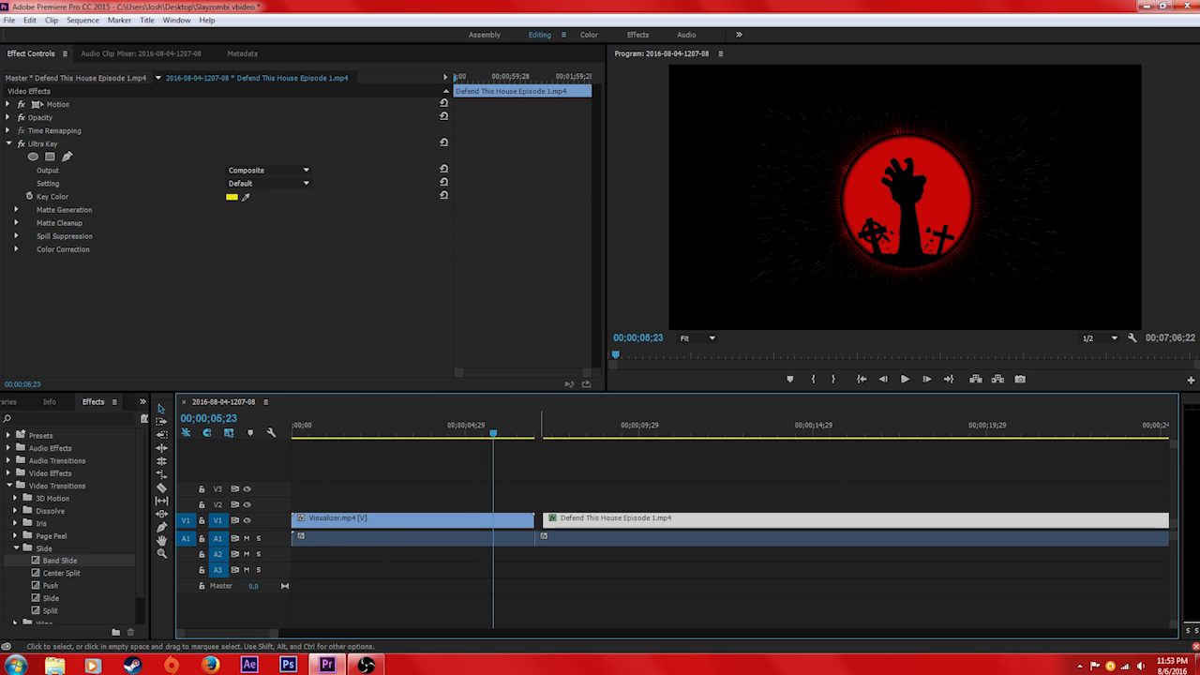
Play the sequence from about 00;00;05;21, just before the gap after Visualizer.mp4, to preview it
click(563, 484)
key(minus)
key(minus)
key(minus)
key(minus)
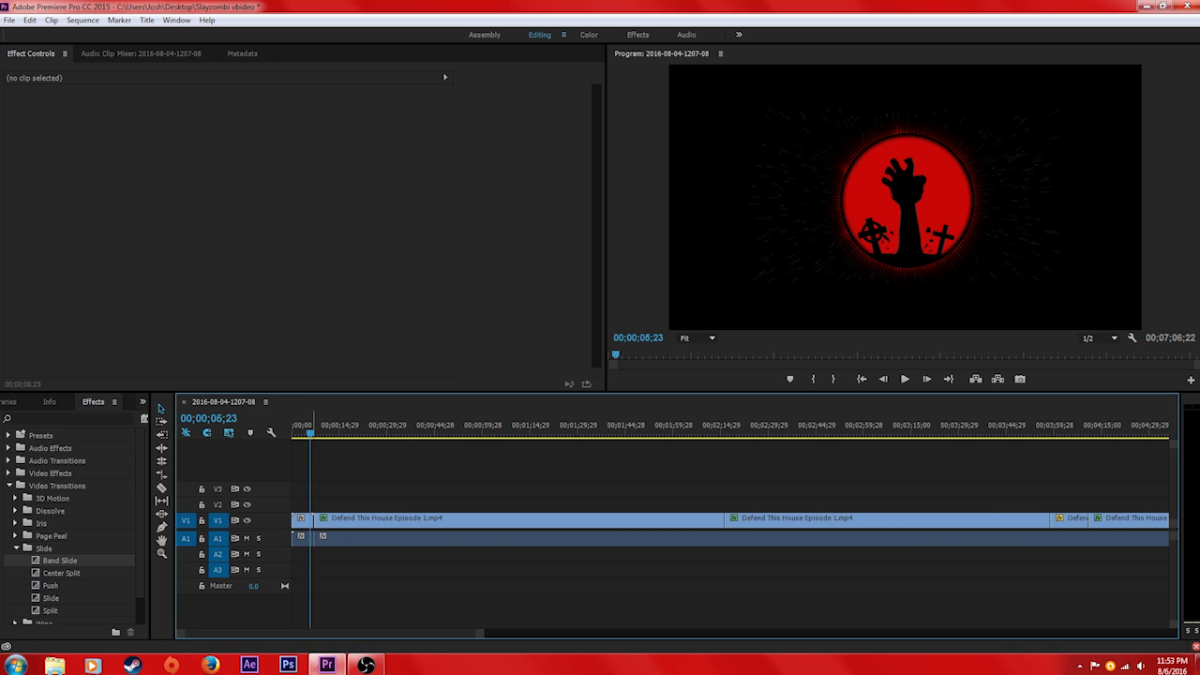
click(311, 433)
click(362, 521)
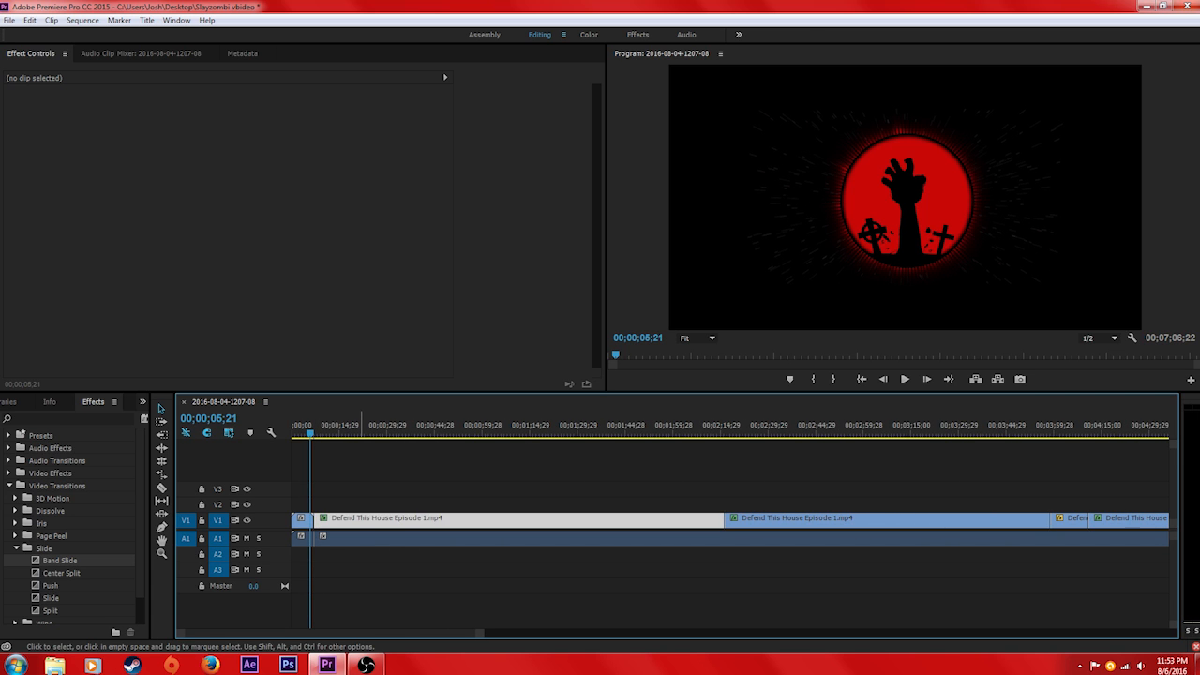
drag(362, 520, 362, 527)
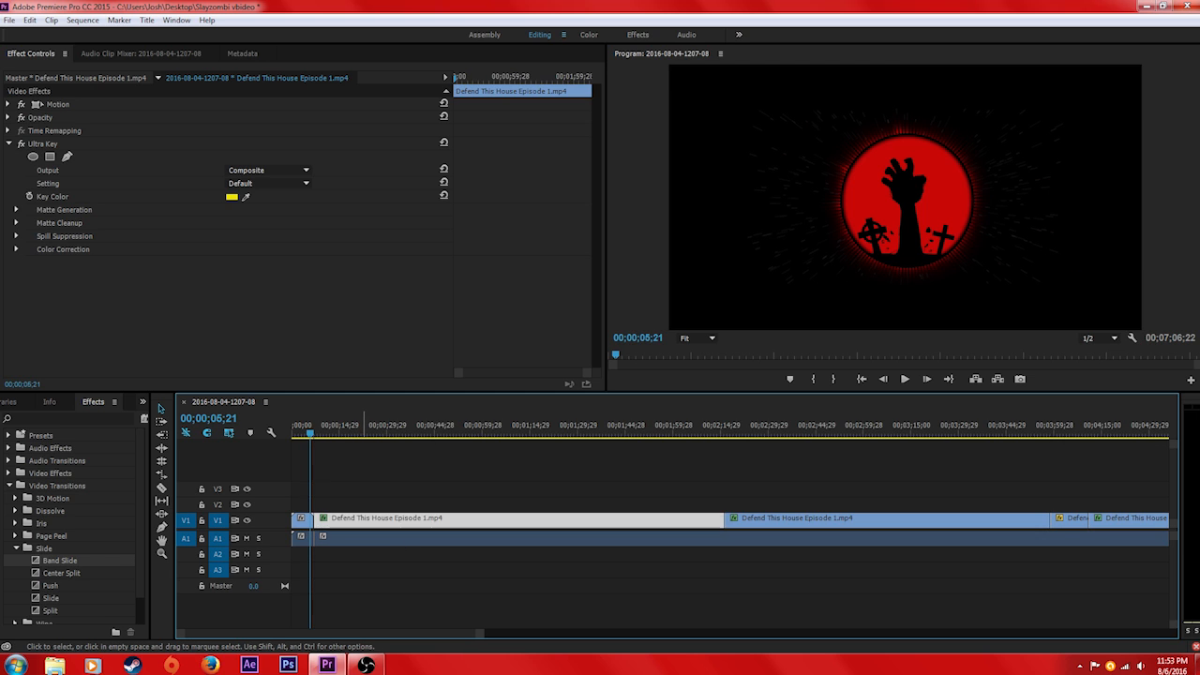
click(348, 570)
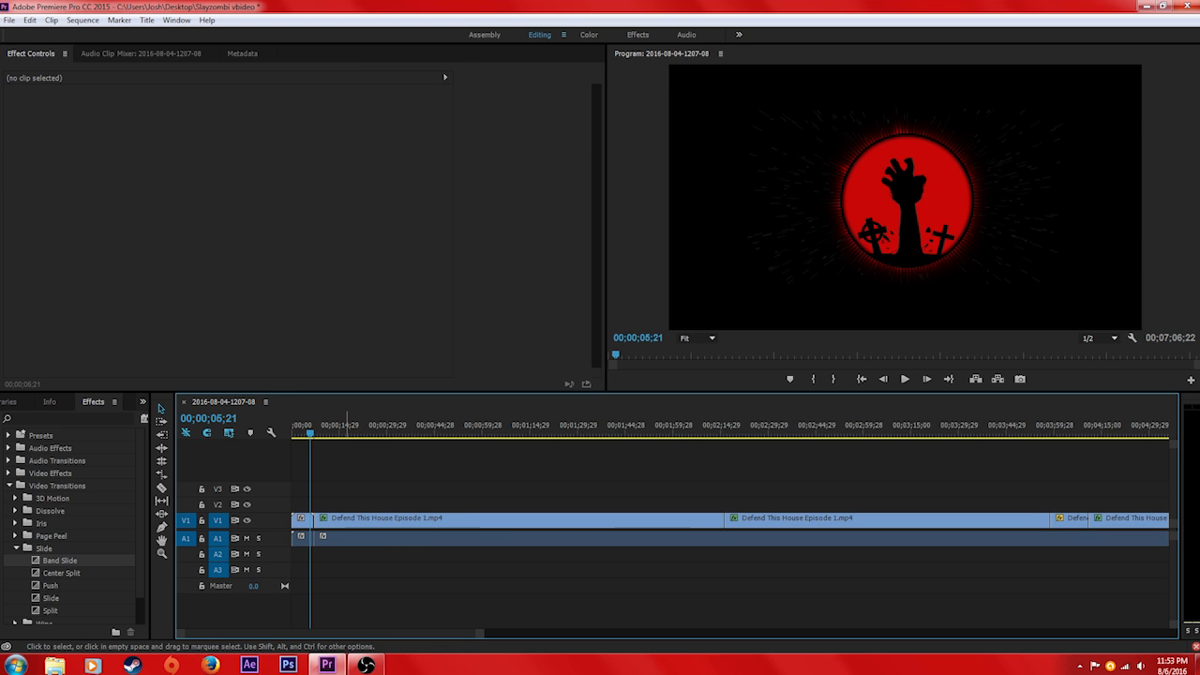
key(space)
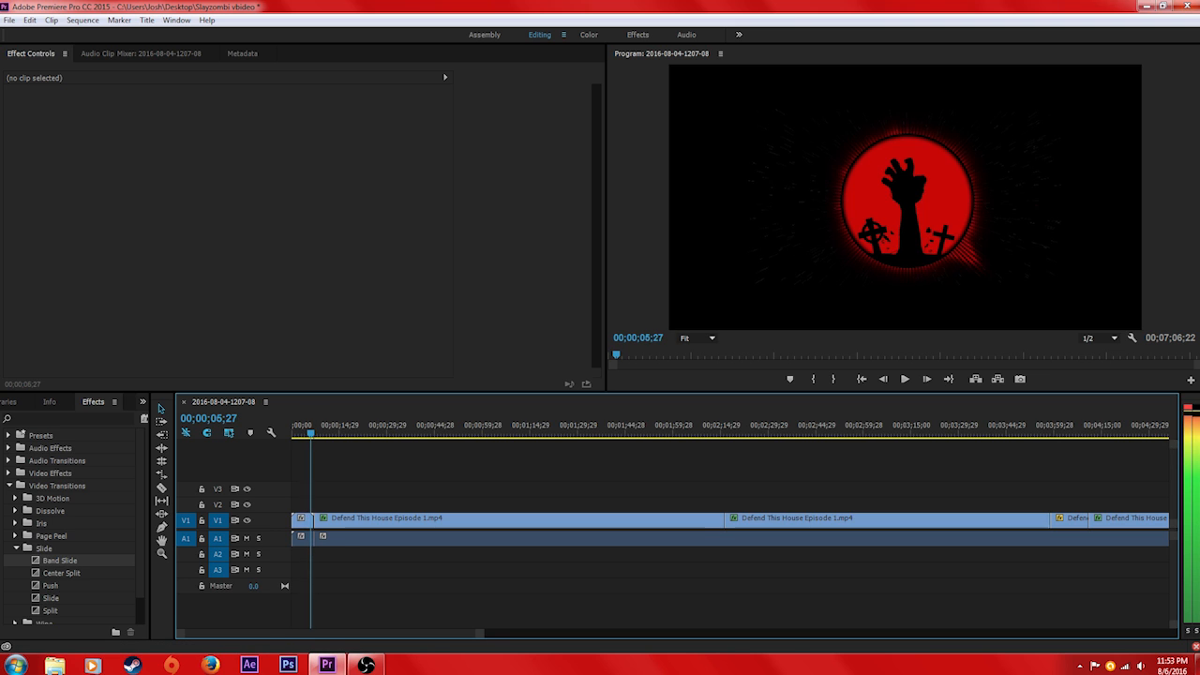
key(space)
Cut a few-frame segment out of the first Defend This House clip around 00;00;08;21 and clear it
click(161, 489)
click(320, 521)
drag(480, 633, 201, 634)
drag(733, 433, 760, 433)
right_click(756, 521)
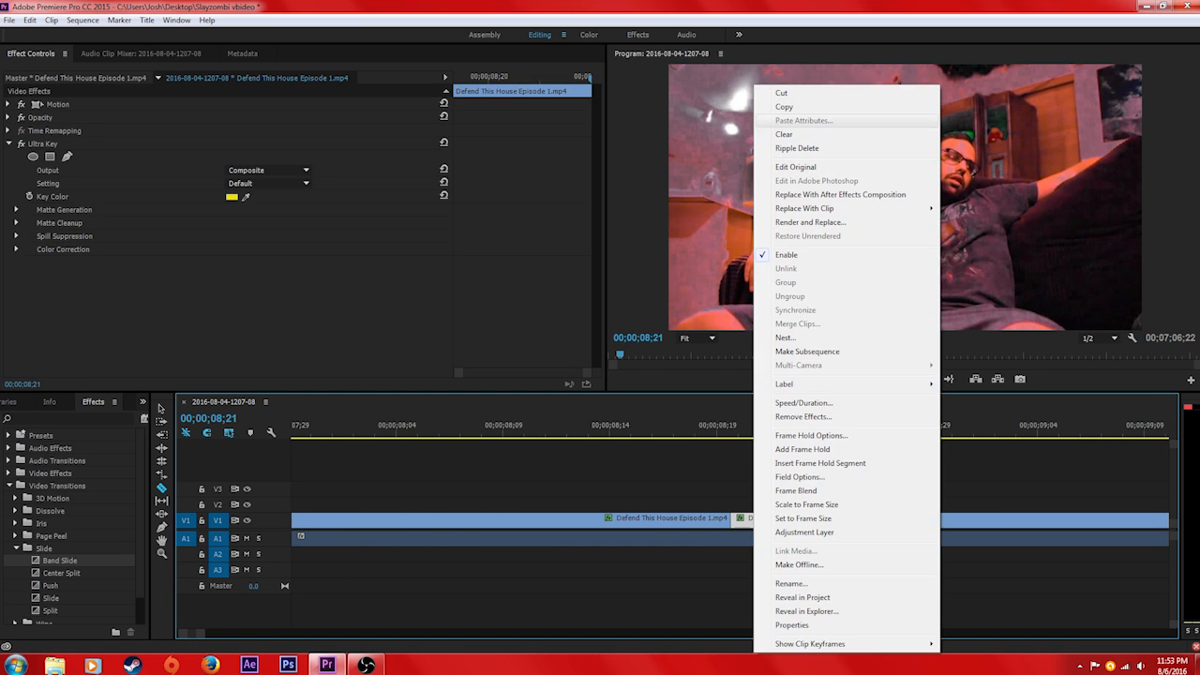
click(784, 135)
Play the start of the sequence across both small gaps on V1 to see how they look
drag(201, 634, 438, 634)
click(319, 433)
key(space)
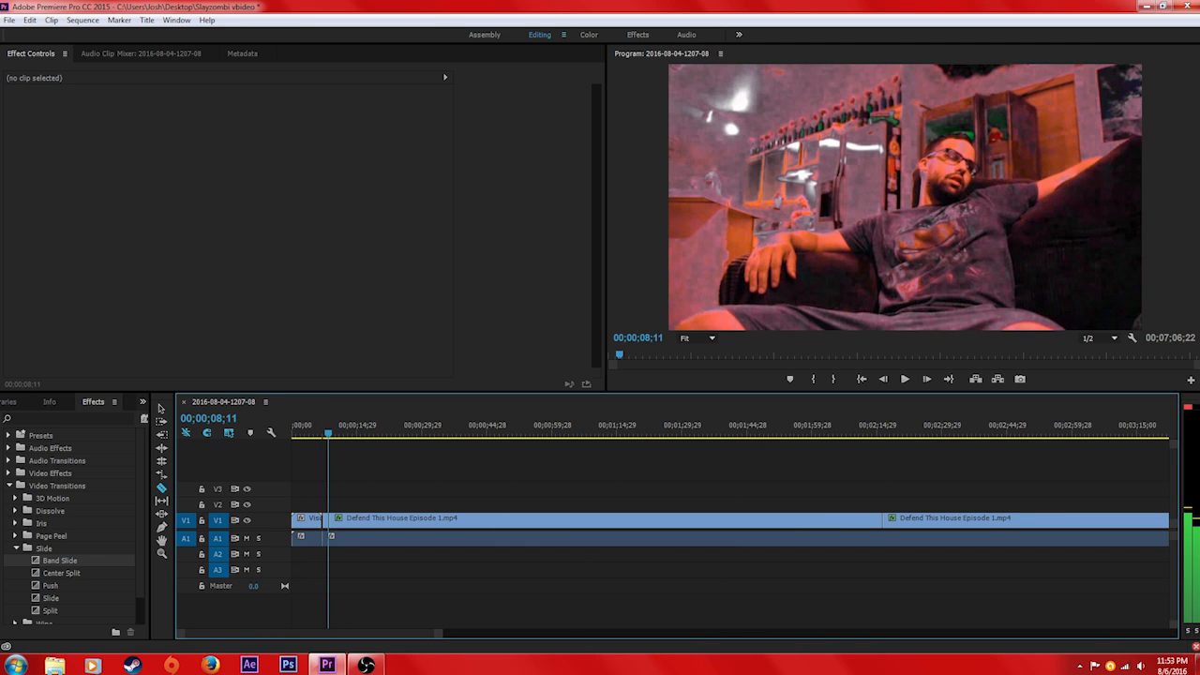
key(space)
key(space)
Slide the two Defend This House pieces earlier to close both gaps, so they follow Visualizer.mp4 without empty frames, checking playback along the way
click(161, 409)
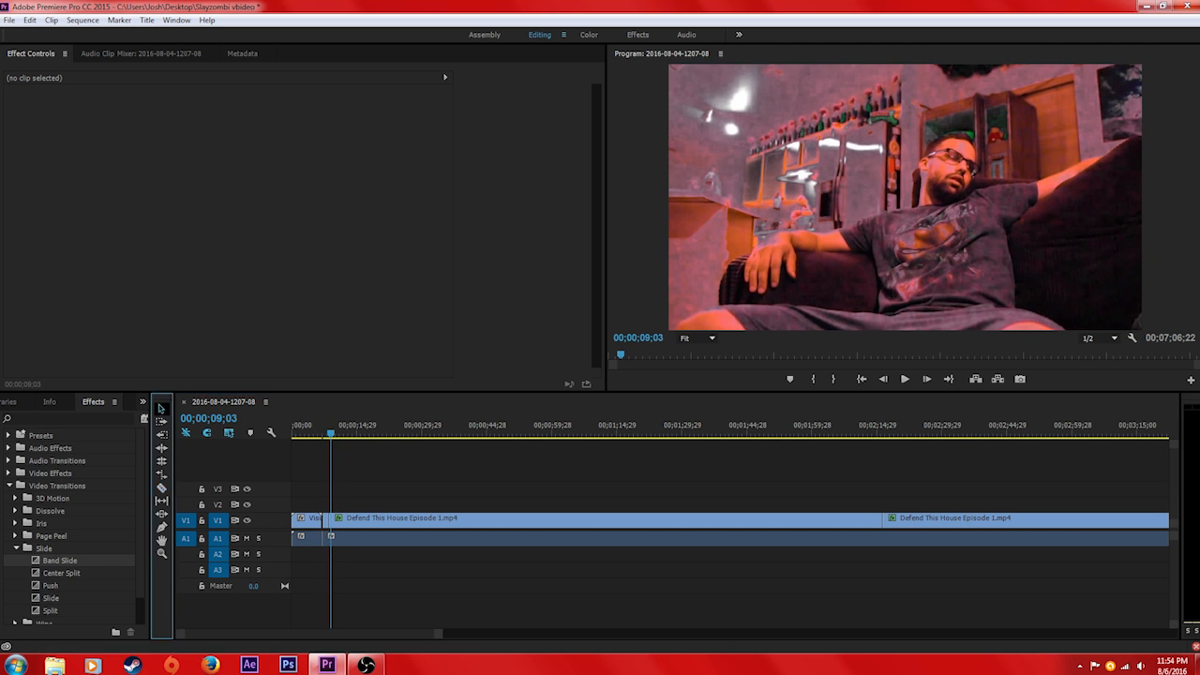
drag(438, 634, 218, 634)
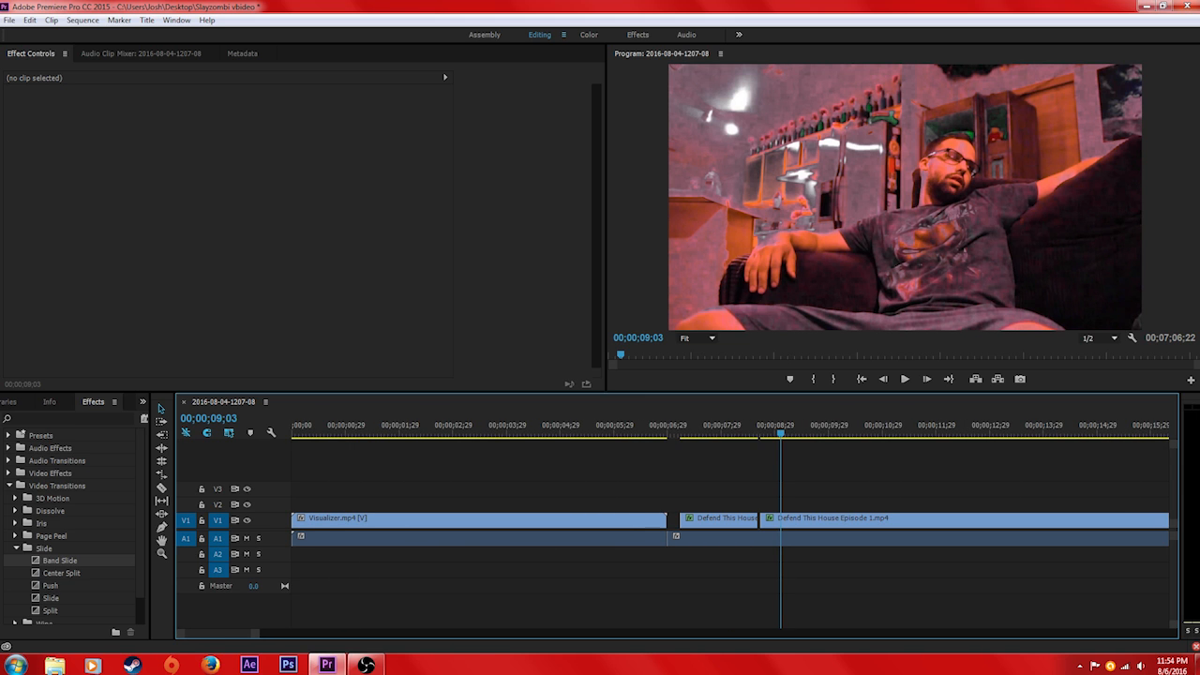
click(802, 520)
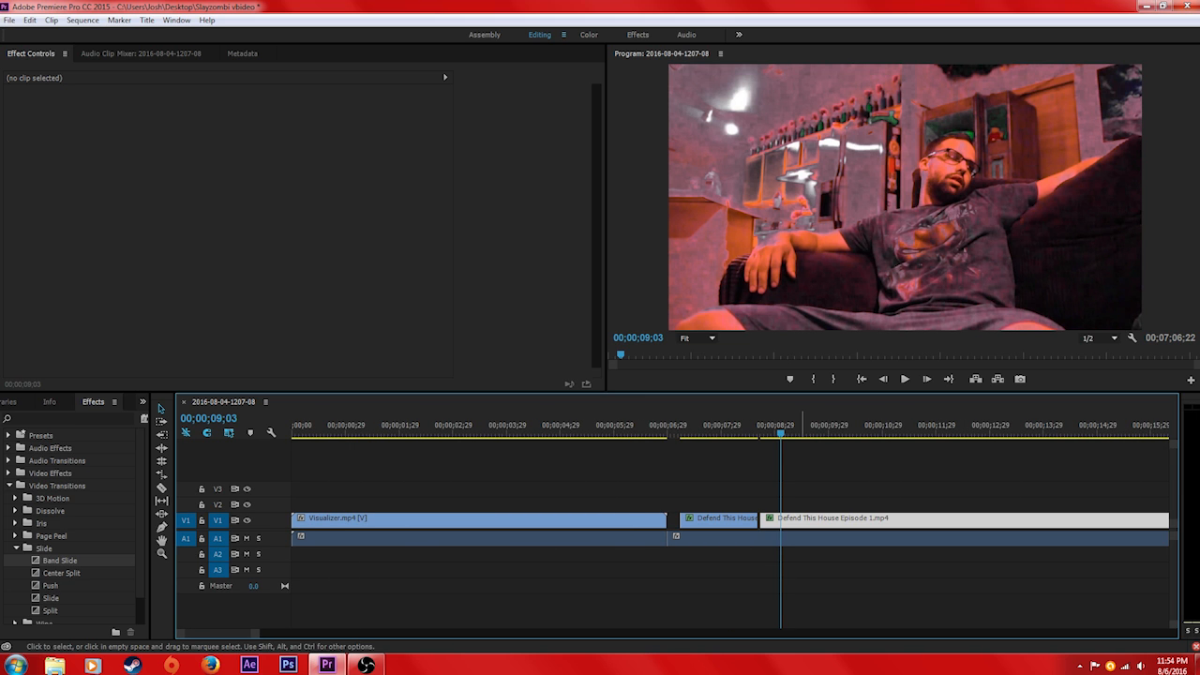
drag(803, 520, 801, 520)
key(space)
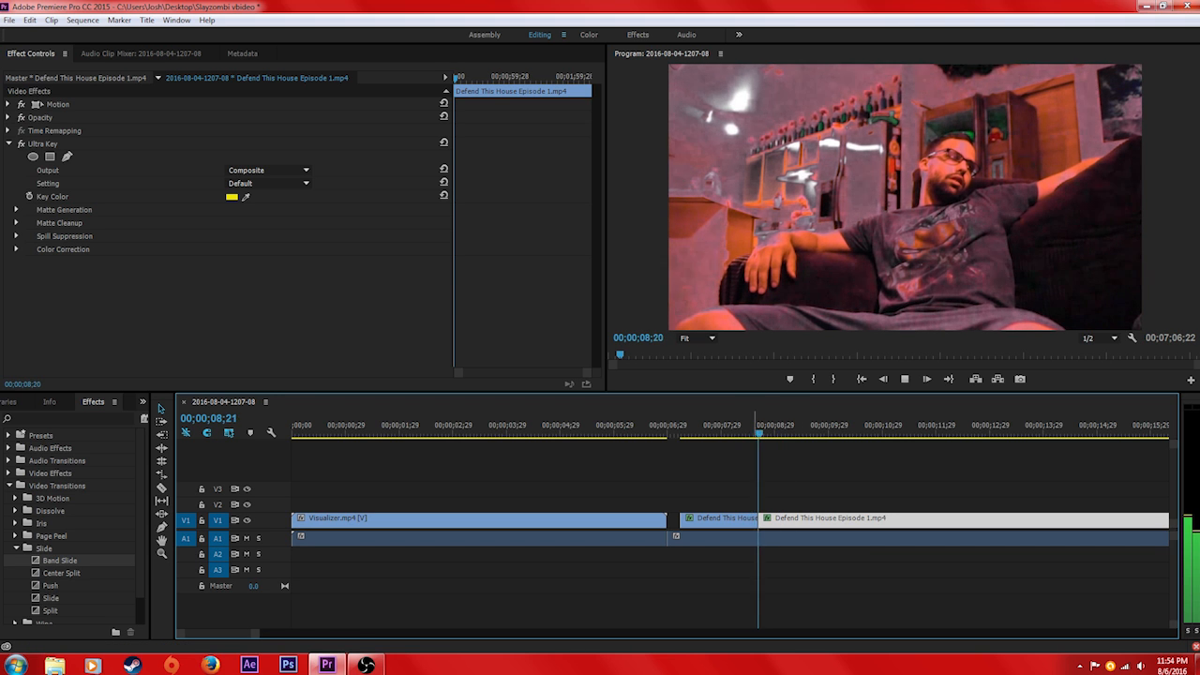
key(space)
drag(695, 522, 690, 521)
drag(774, 521, 762, 521)
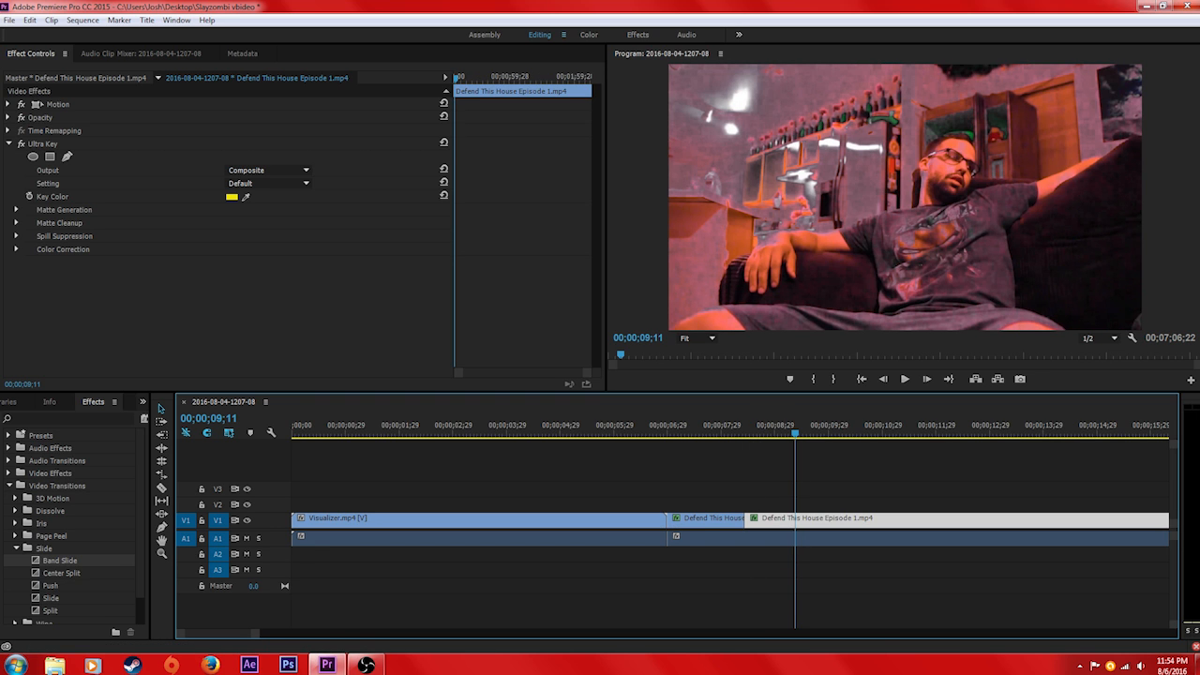
Play the sequence from about 00;00;07;29 across the rejoined Defend This House clips
drag(255, 633, 330, 634)
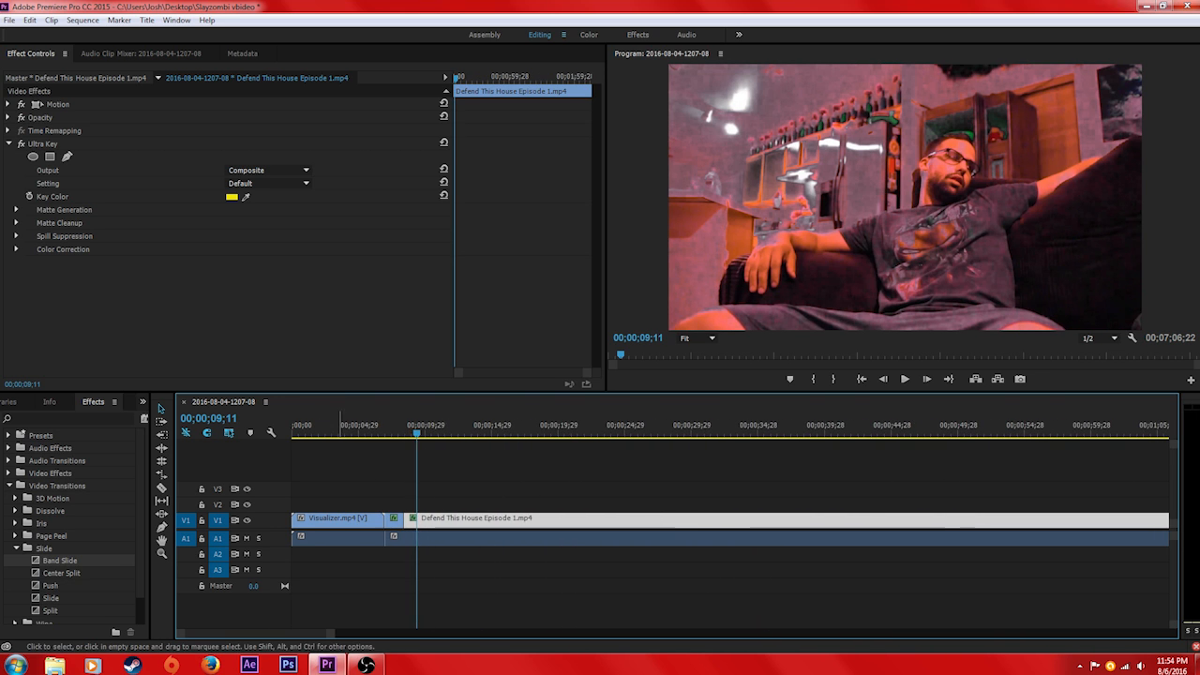
click(551, 600)
mouse_move(417, 433)
mouse_down()
mouse_move(428, 432)
mouse_move(405, 432)
mouse_up()
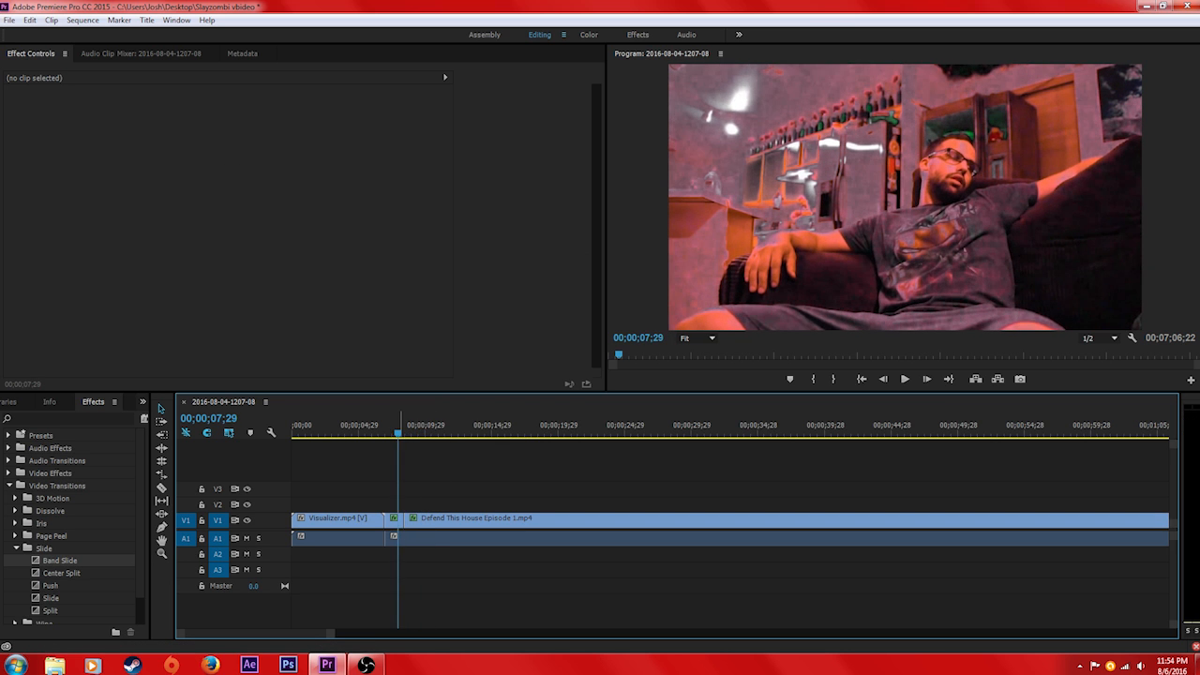
key(space)
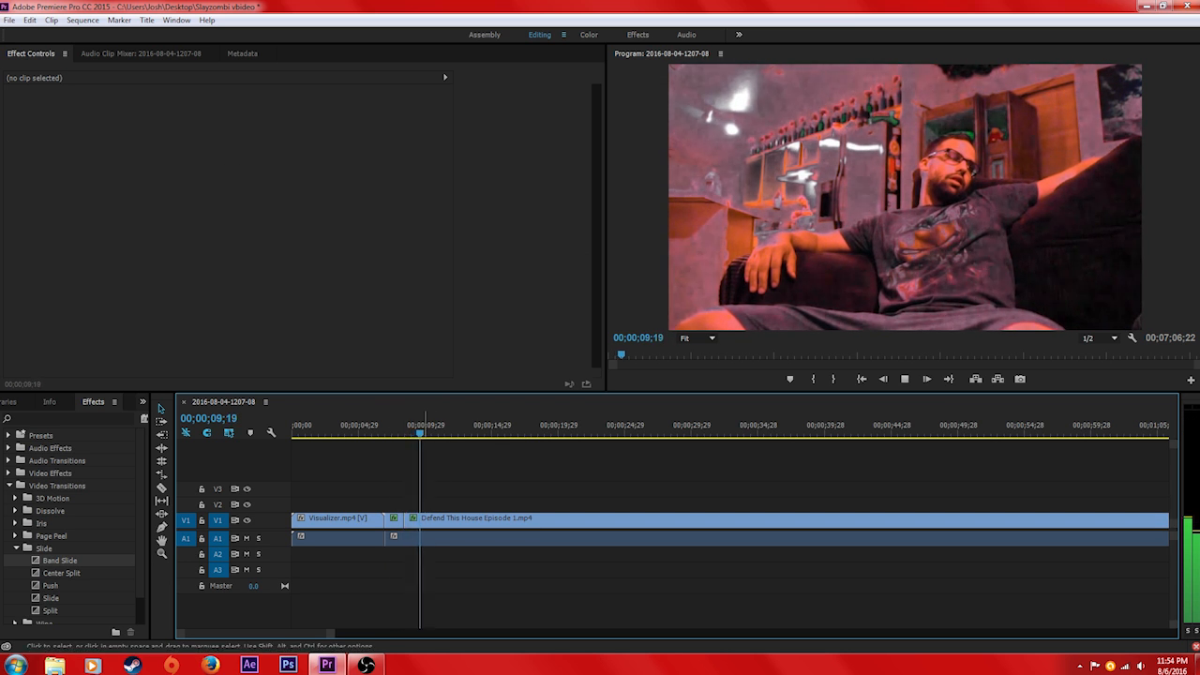
key(space)
key(space)
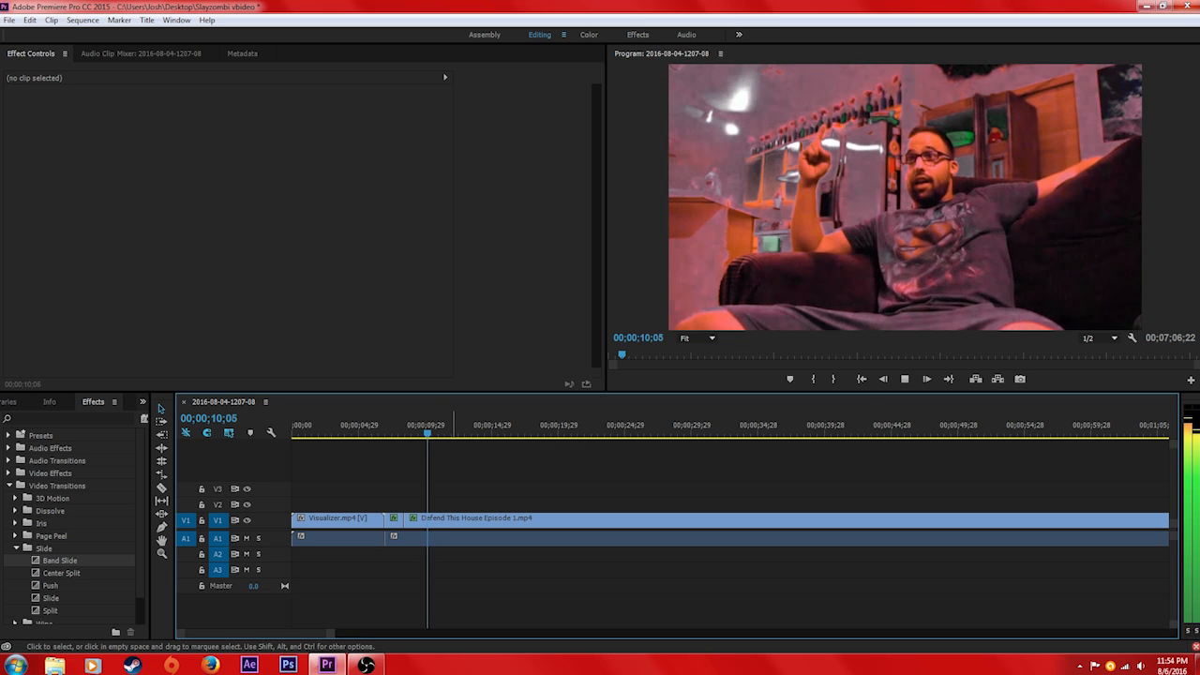
key(space)
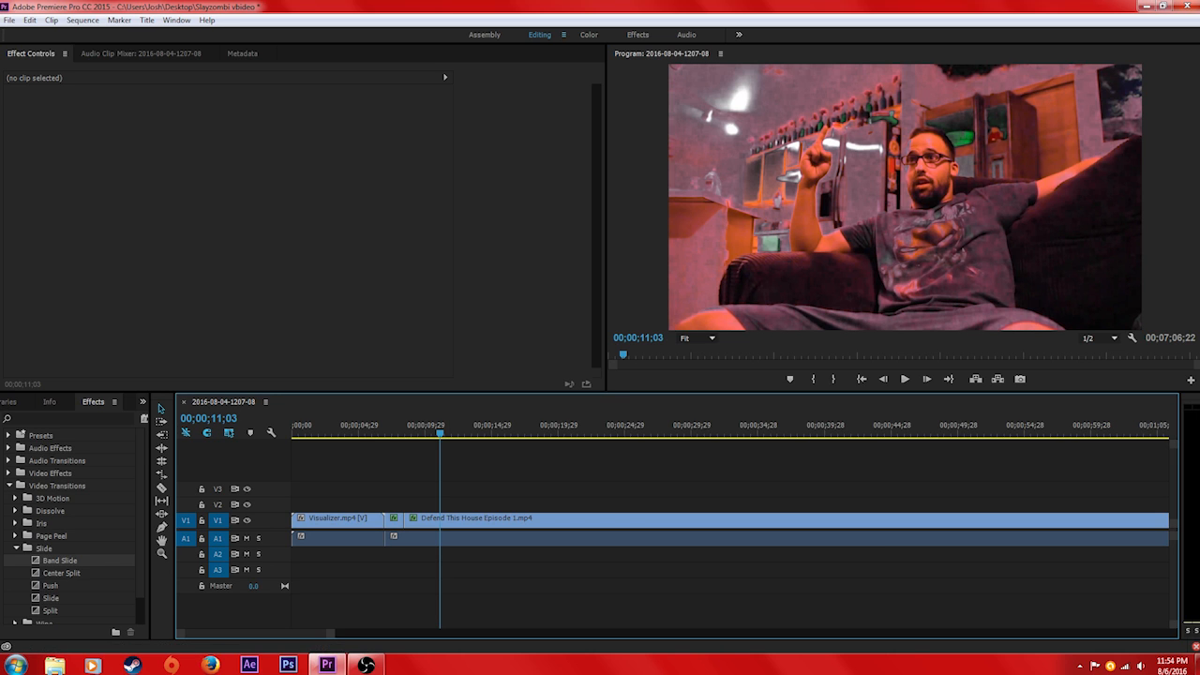
Collapse the Video Transitions effects folder and trim the A1 audio so it ends with the last video clip
click(9, 486)
click(324, 428)
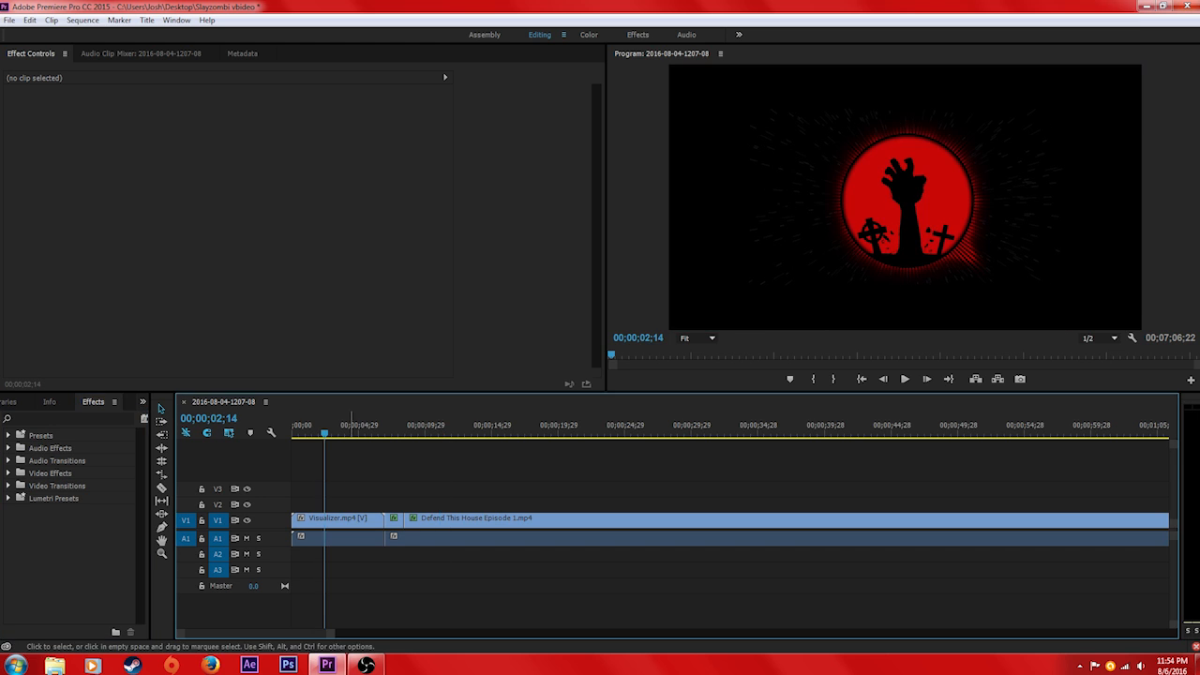
scroll(324, 427, down, 10)
scroll(732, 525, down, 20)
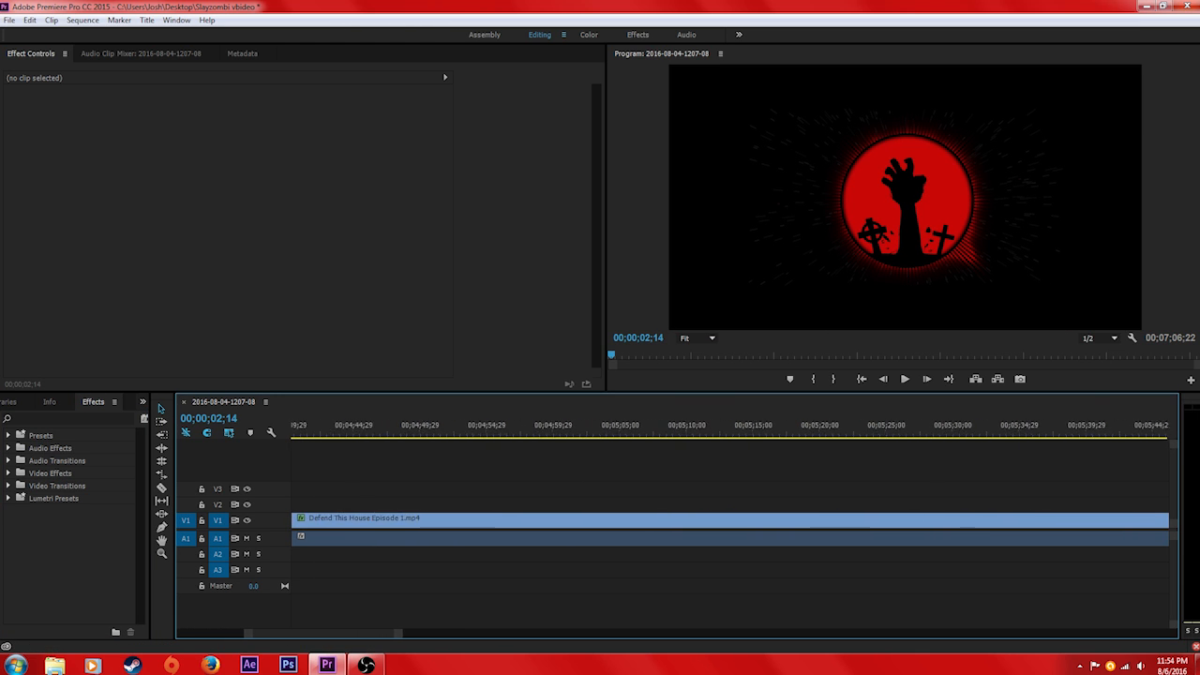
drag(428, 634, 458, 634)
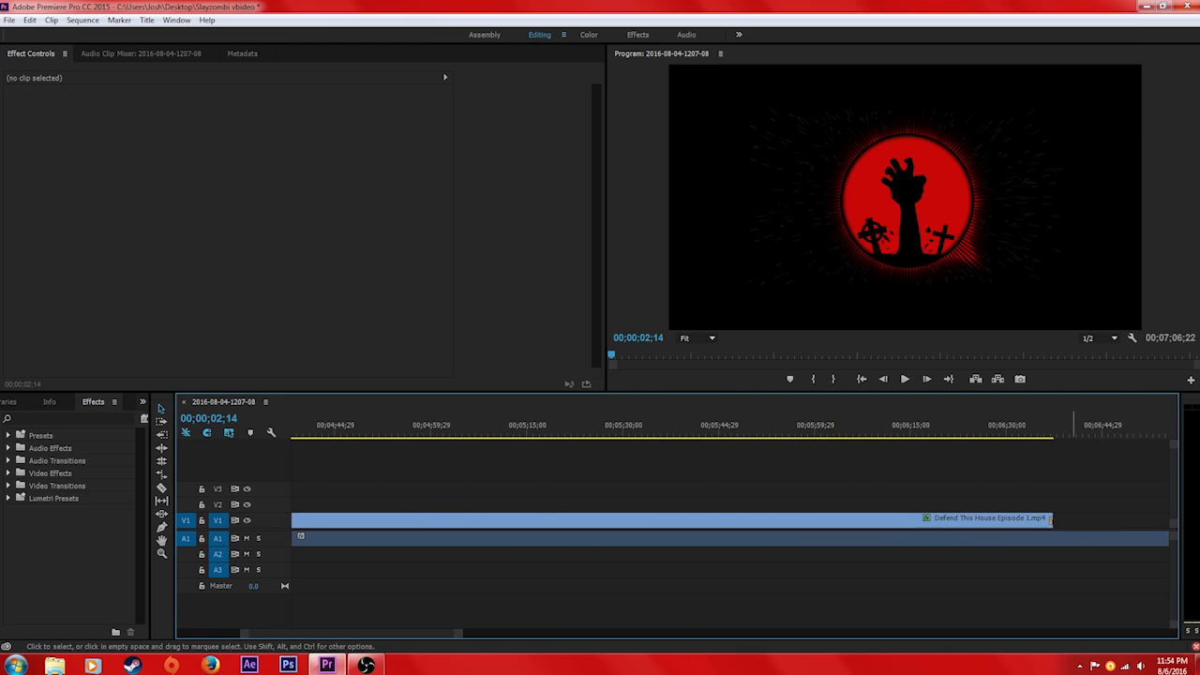
click(1063, 429)
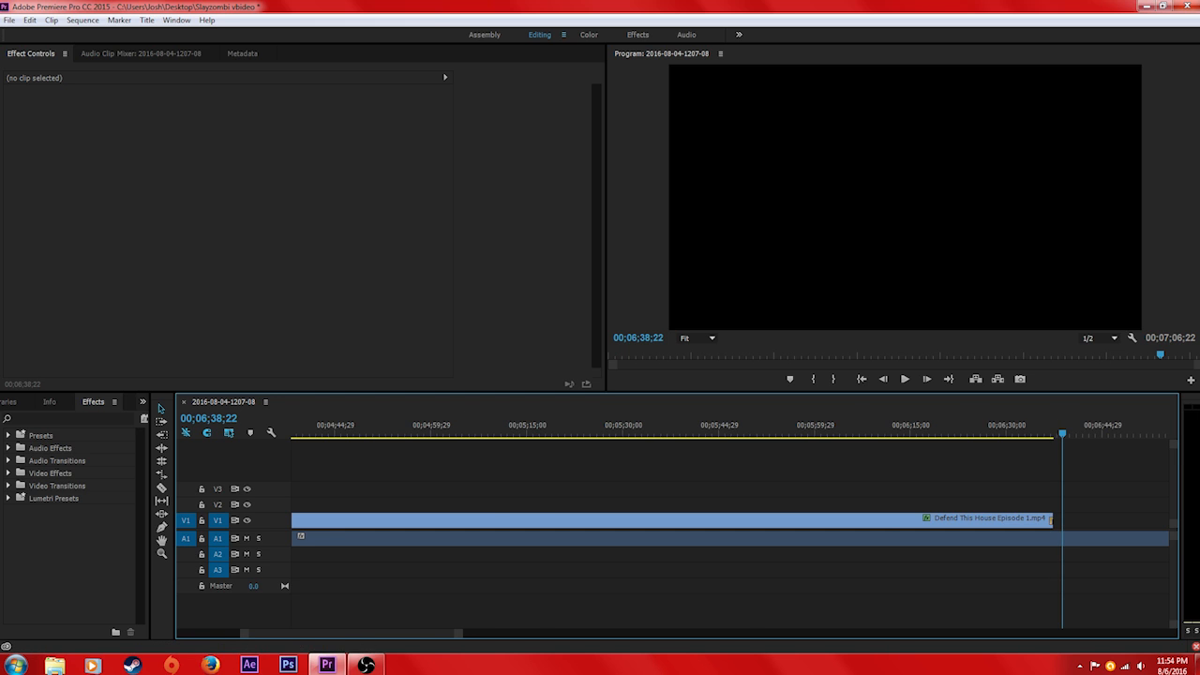
scroll(300, 536, down, 5)
drag(715, 538, 530, 538)
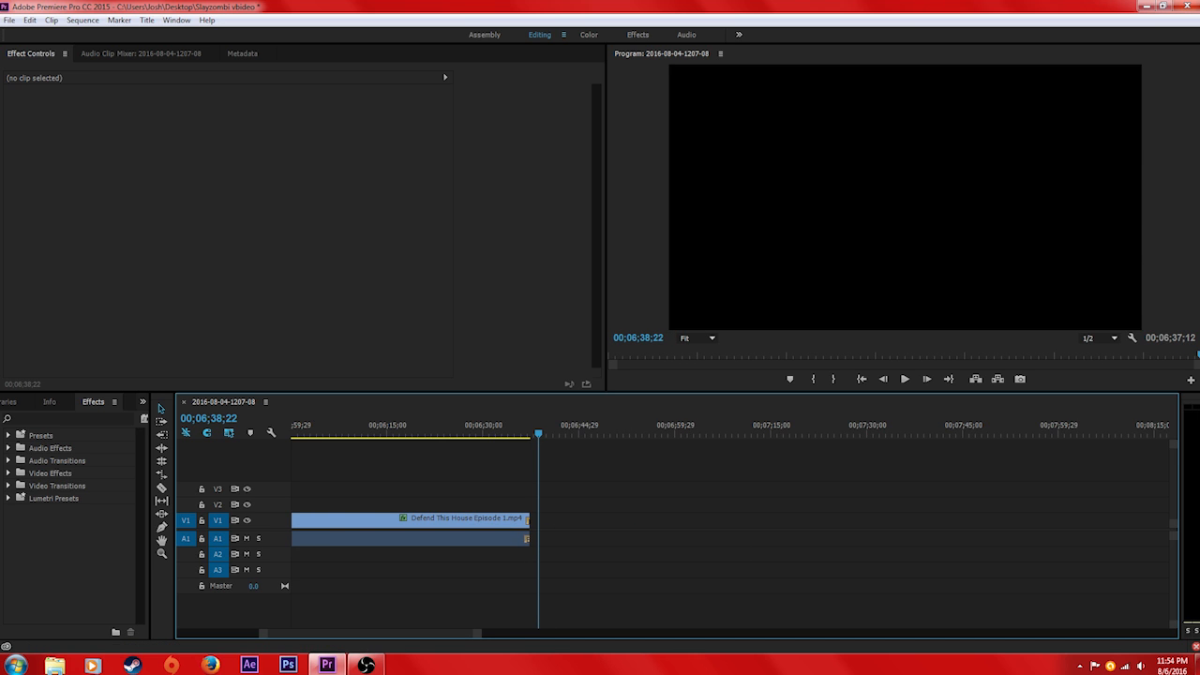
Examine the last video clip's closing frames and the empty timeline beyond its end
drag(539, 432, 506, 432)
click(514, 520)
mouse_move(515, 520)
mouse_down()
mouse_move(543, 520)
mouse_move(548, 541)
mouse_move(527, 540)
mouse_move(532, 522)
mouse_move(513, 521)
mouse_up()
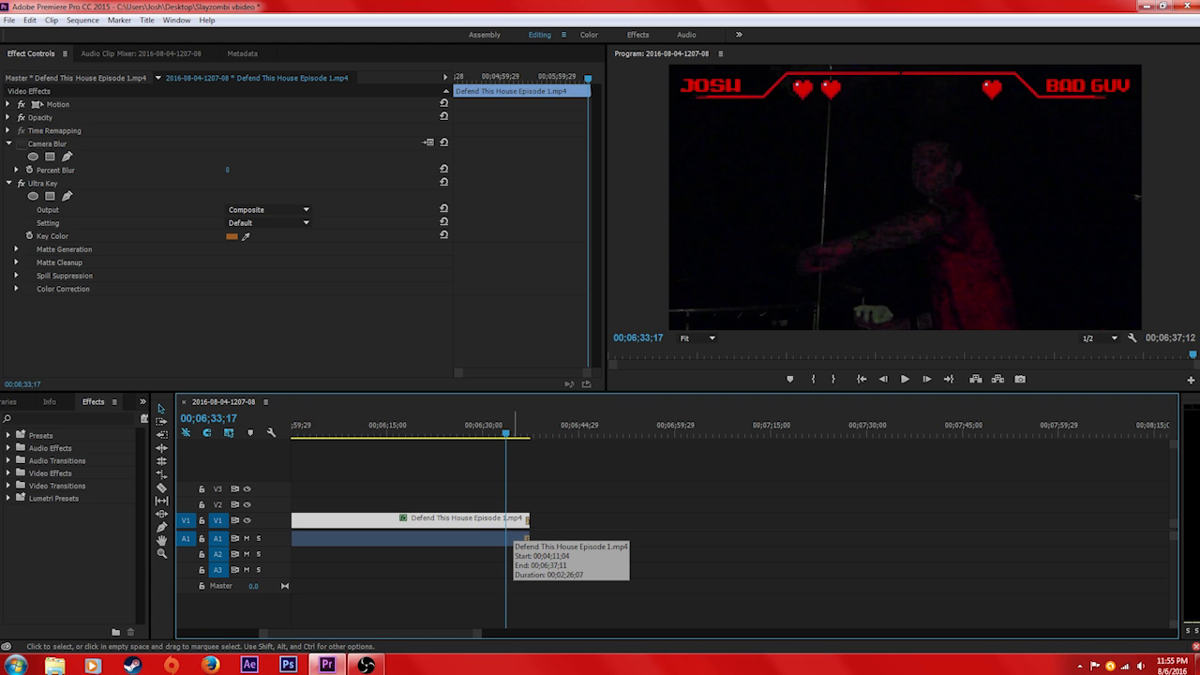
click(527, 428)
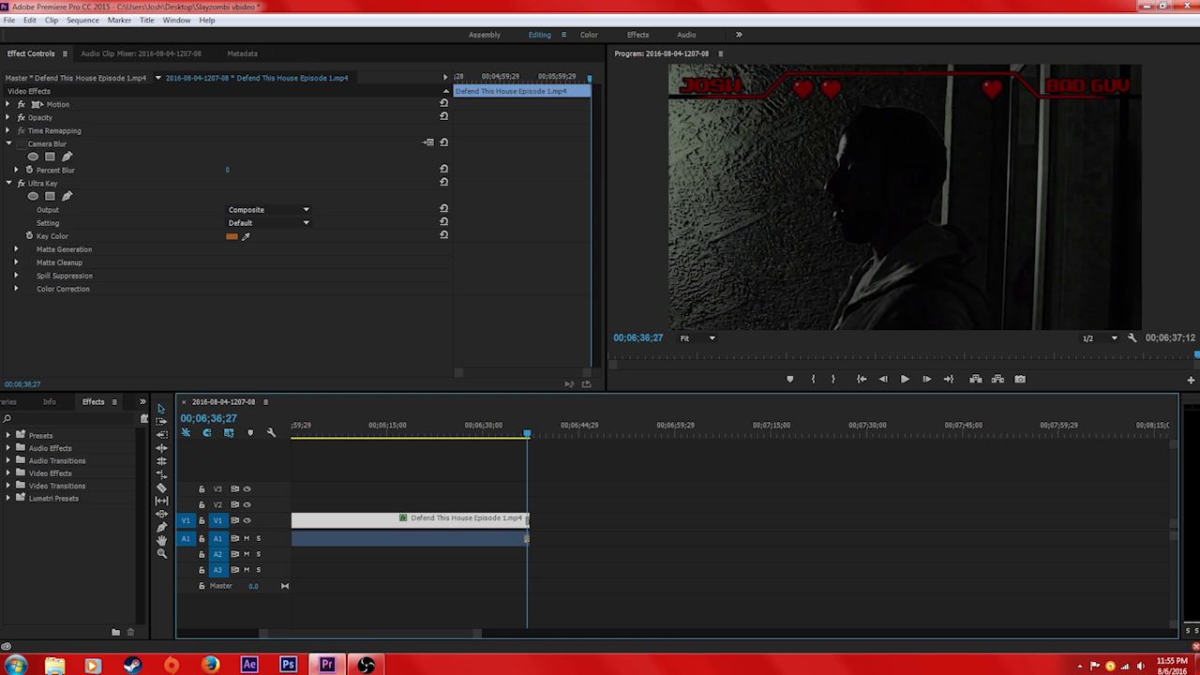
drag(478, 633, 572, 634)
drag(730, 428, 1016, 431)
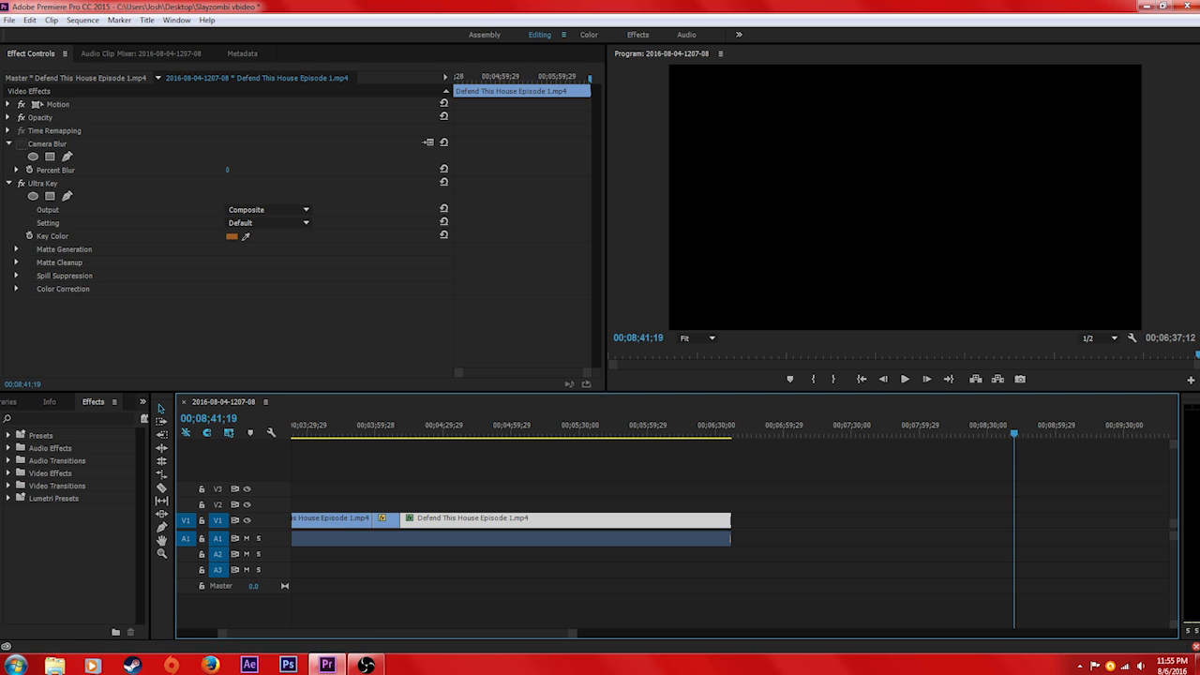
click(727, 426)
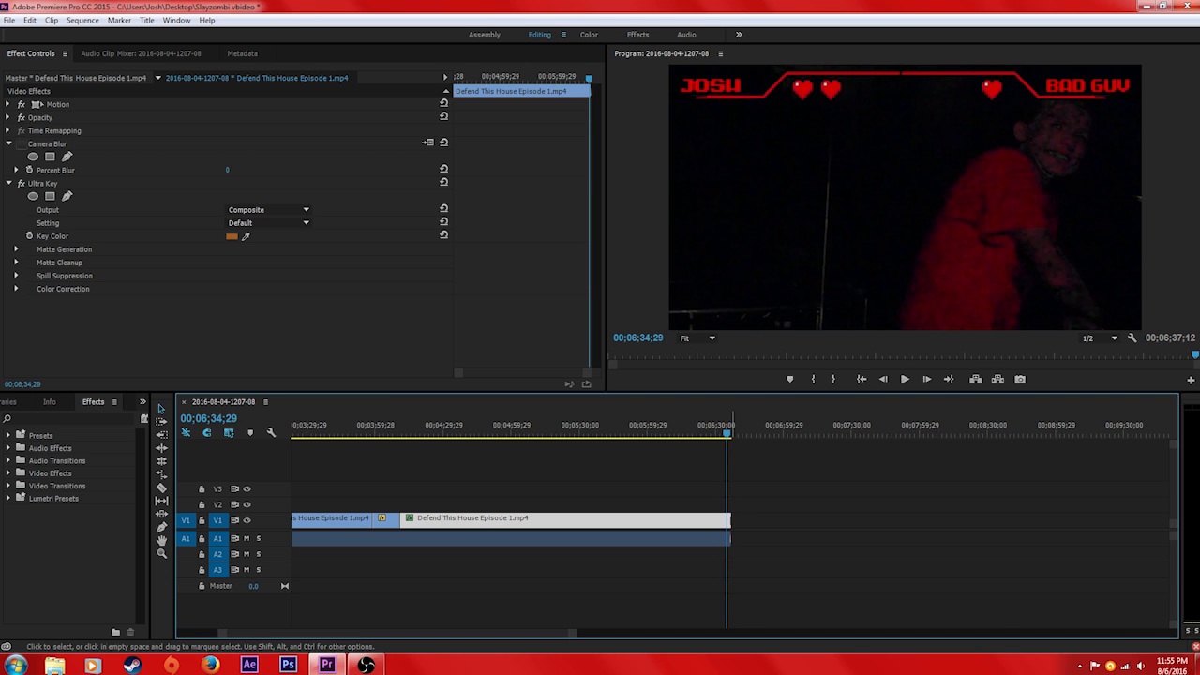
Shift the last V1 clip earlier with empty space before it, and end the A1 audio together with the clip
drag(708, 520, 677, 521)
click(670, 523)
click(603, 539)
click(603, 539)
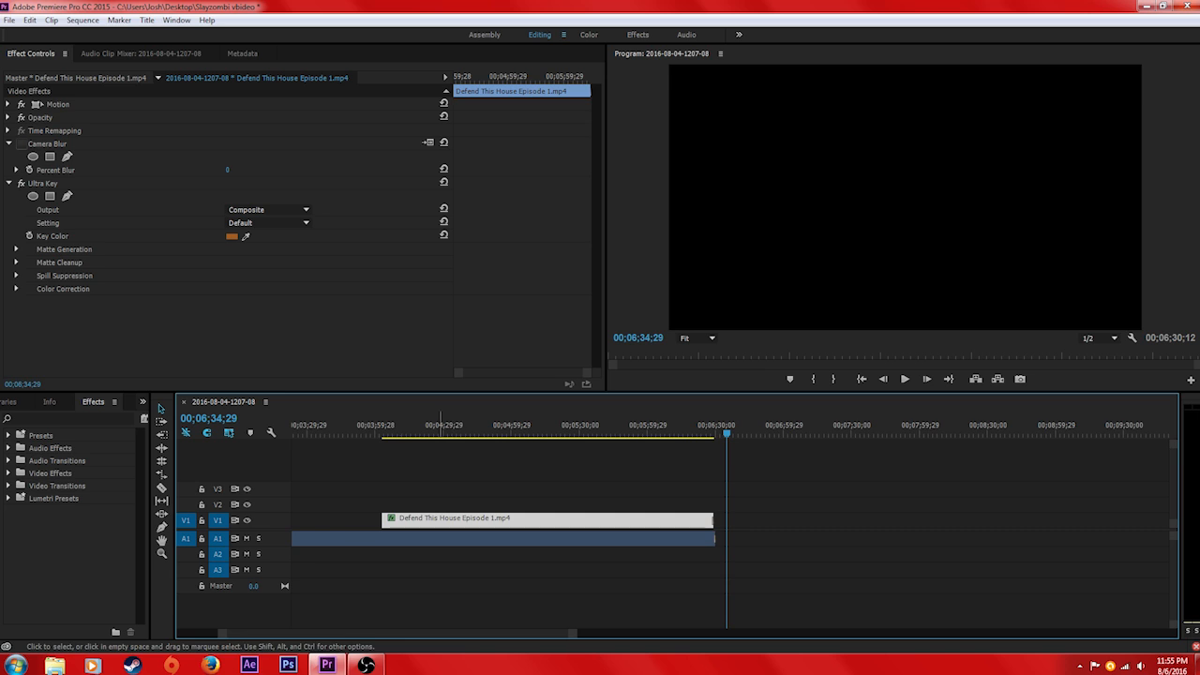
Cut a short piece off the start of the last V1 clip and move it far out to about 00;09;30;00
key(c)
click(161, 409)
drag(396, 521, 1133, 519)
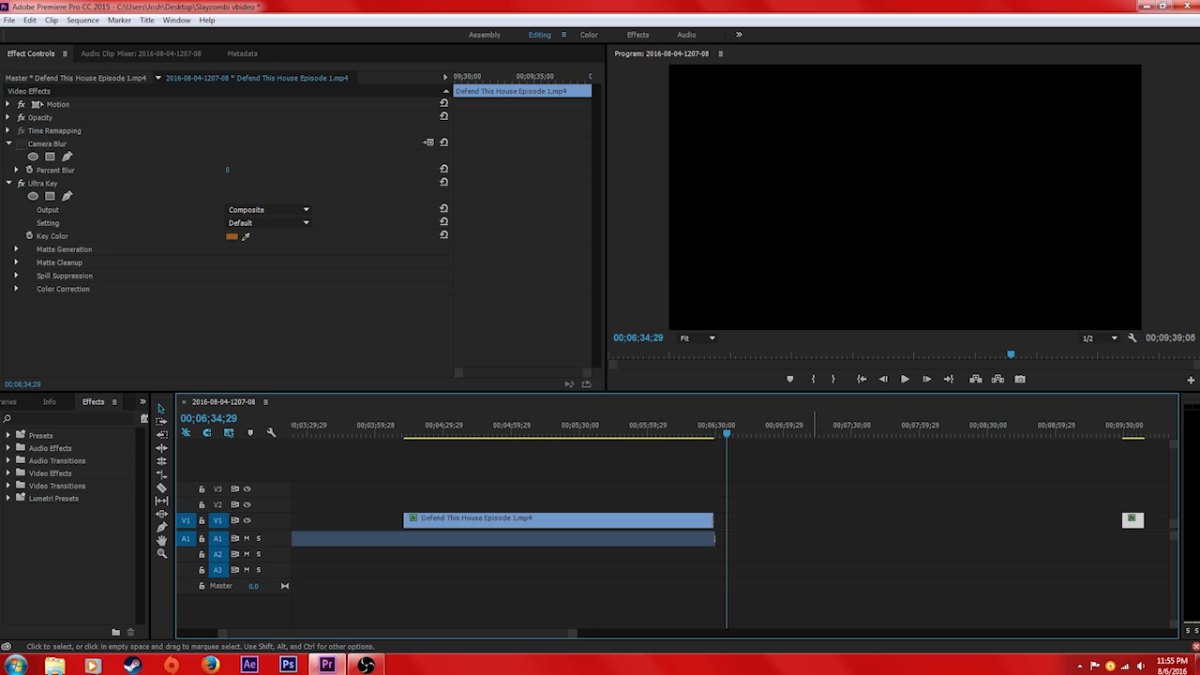
key(minus)
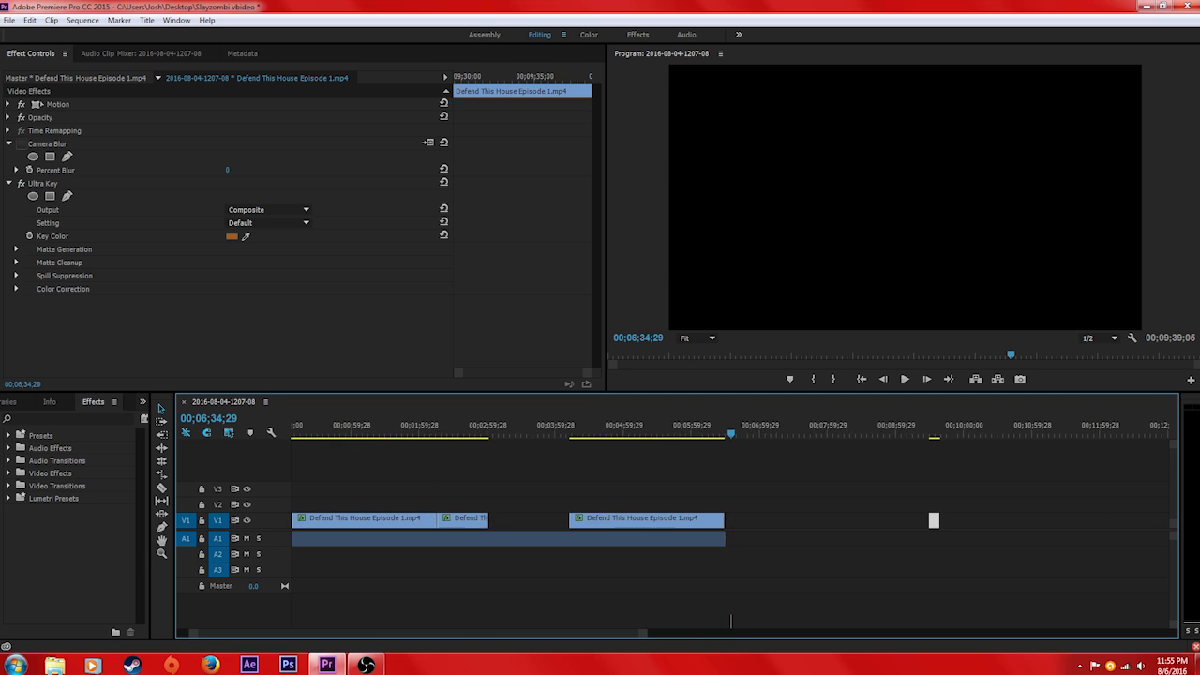
Move the stray V1 clip farther out to end at about 00;15;54;22, place the playhead just past it, and select all the clips
key(minus)
drag(728, 521, 1014, 521)
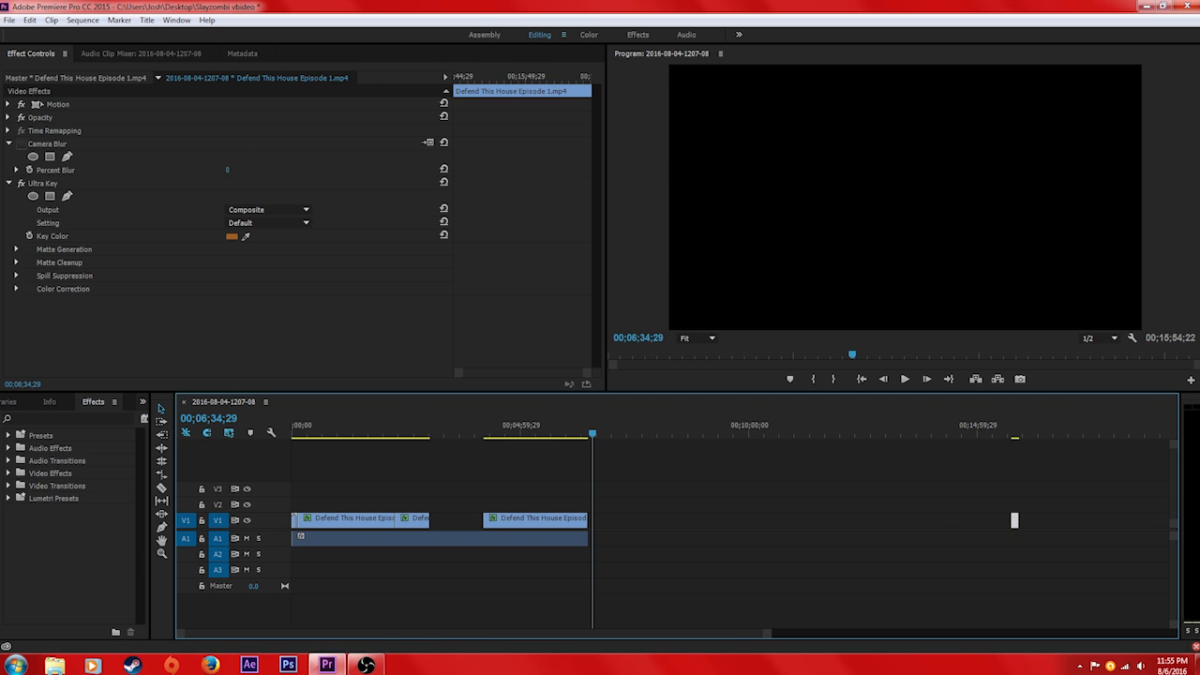
key(equal)
drag(645, 634, 802, 634)
drag(558, 433, 938, 433)
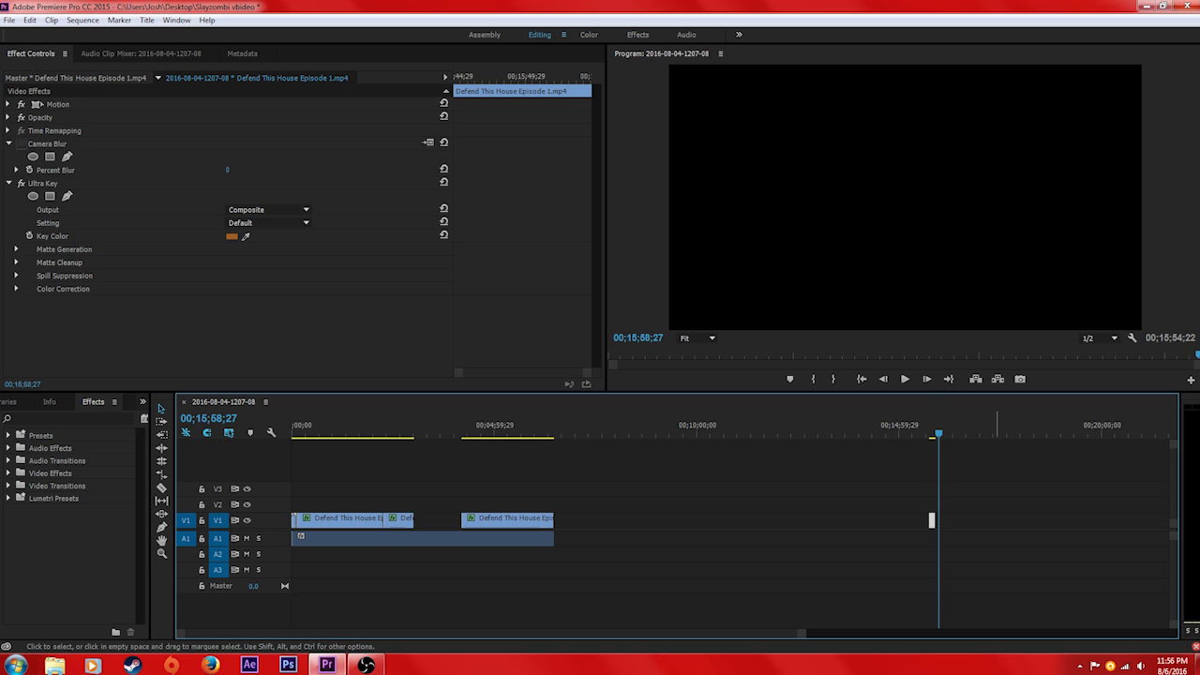
drag(872, 541, 290, 556)
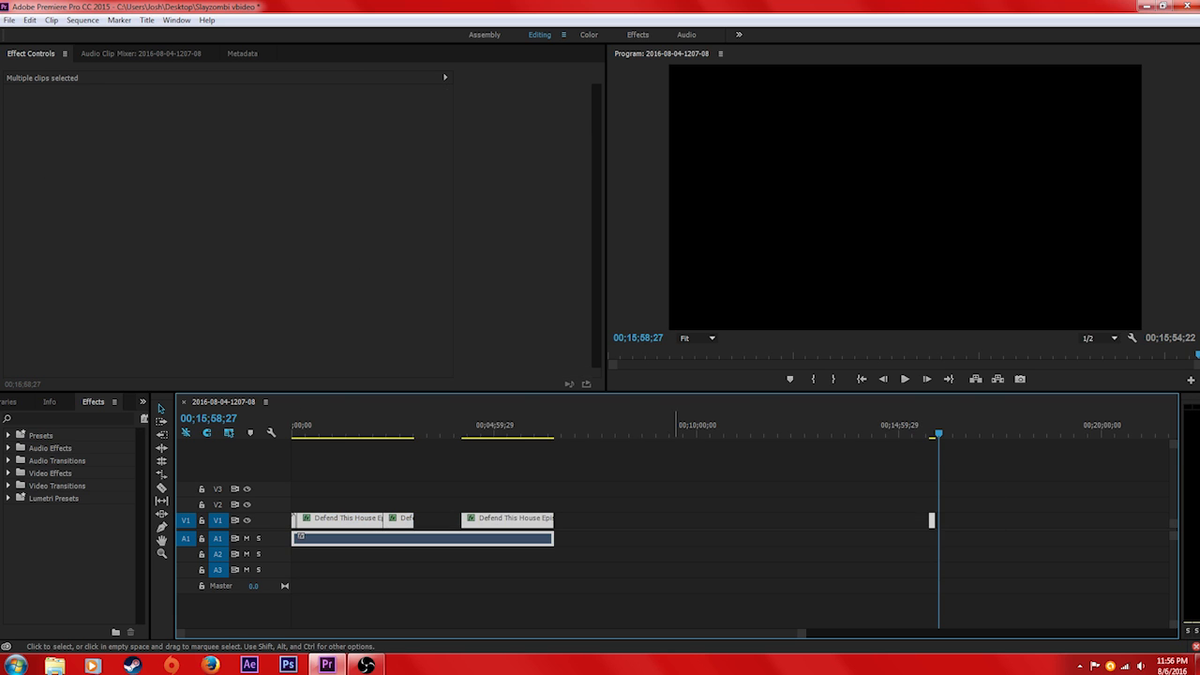
Undo the clip moves, cut and audio trim until the V1 clips sit back to back above the full-length A1 audio
key(ctrl+z)
key(ctrl+z)
key(ctrl+z)
key(ctrl+z)
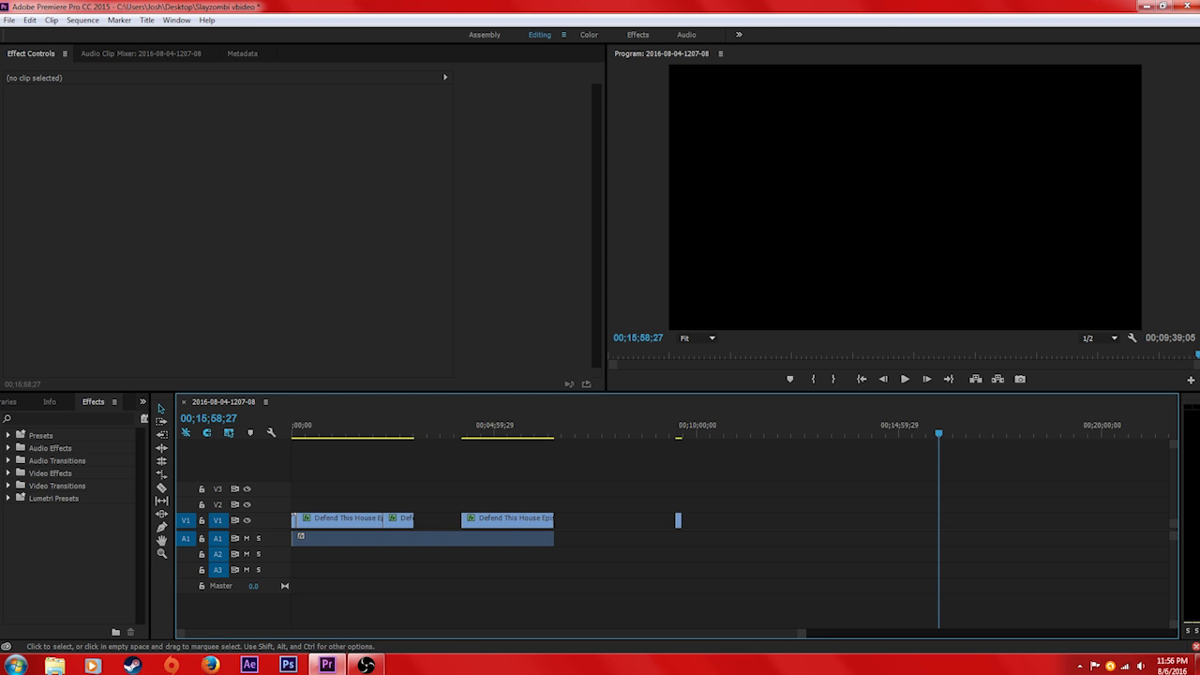
key(ctrl+z)
key(ctrl+z)
key(ctrl+z)
key(ctrl+z)
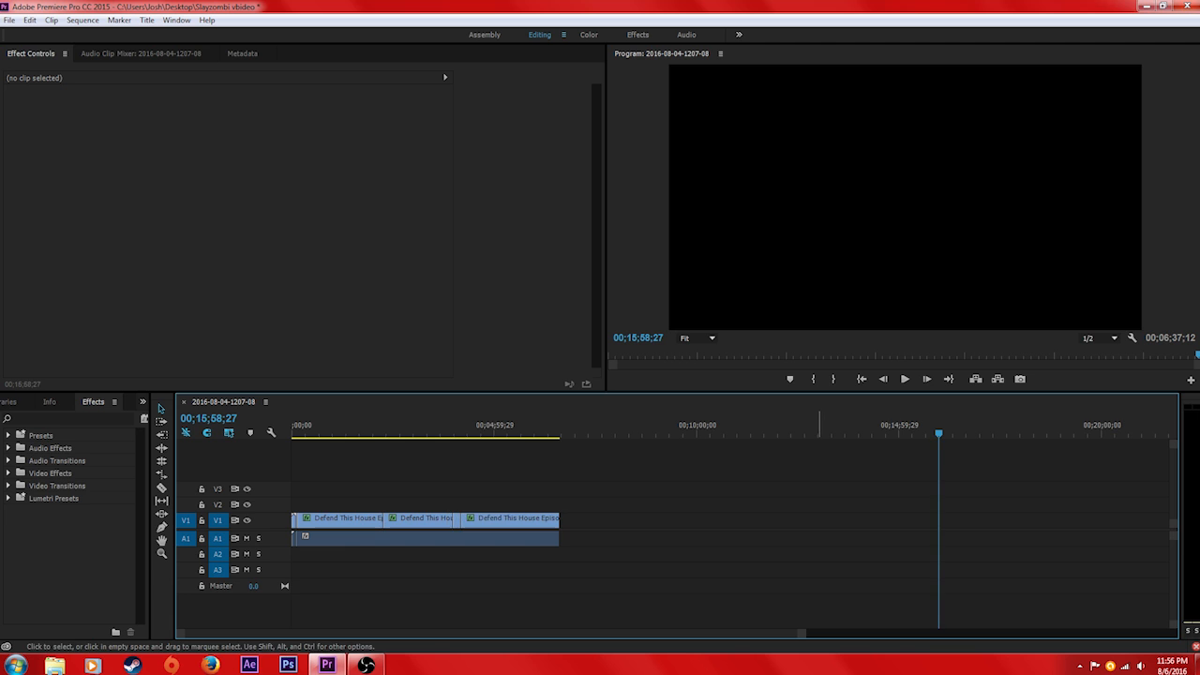
drag(802, 633, 756, 634)
drag(846, 633, 538, 634)
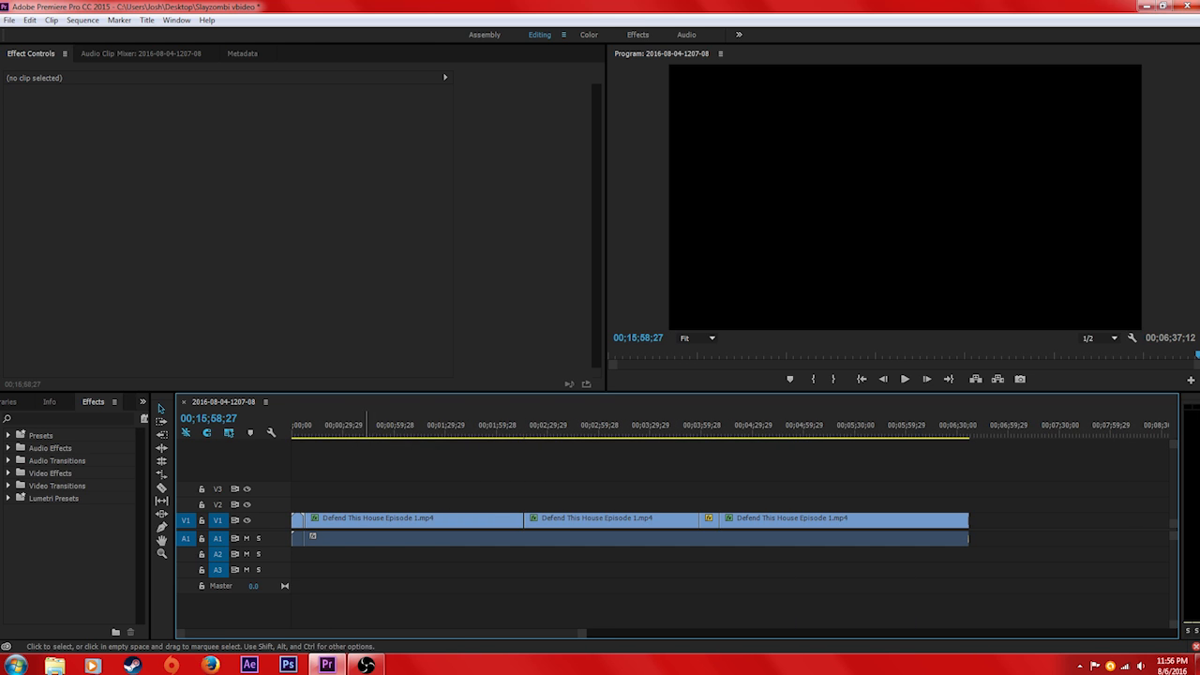
click(9, 20)
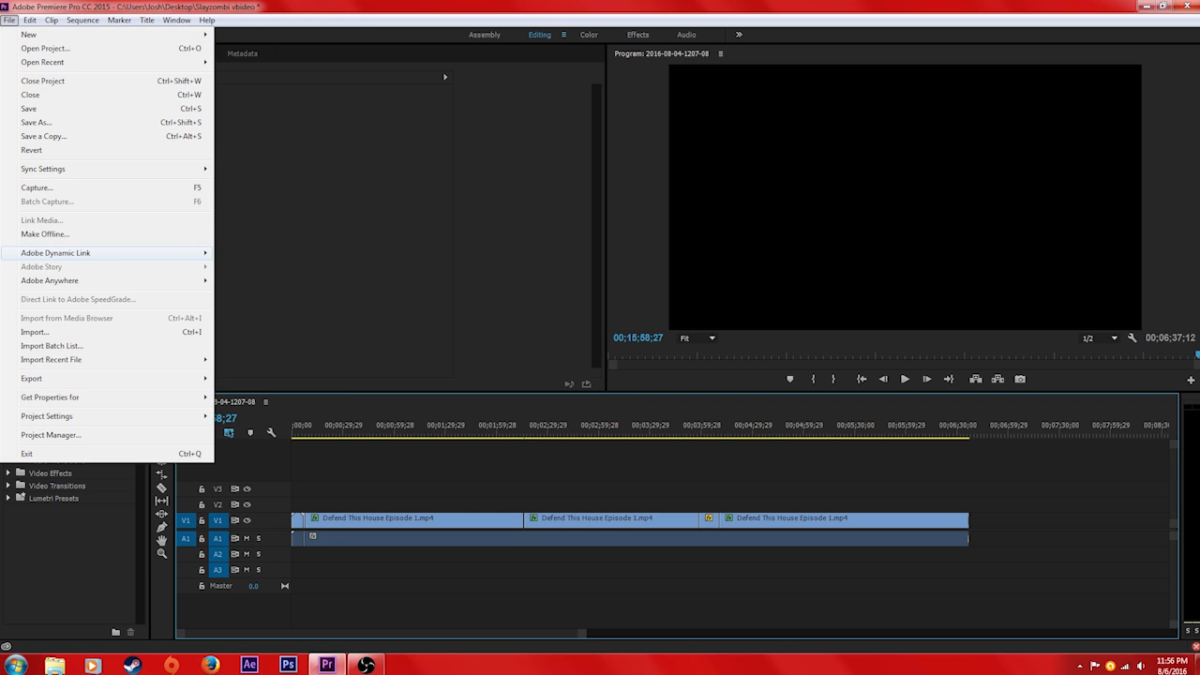
mouse_move(94, 378)
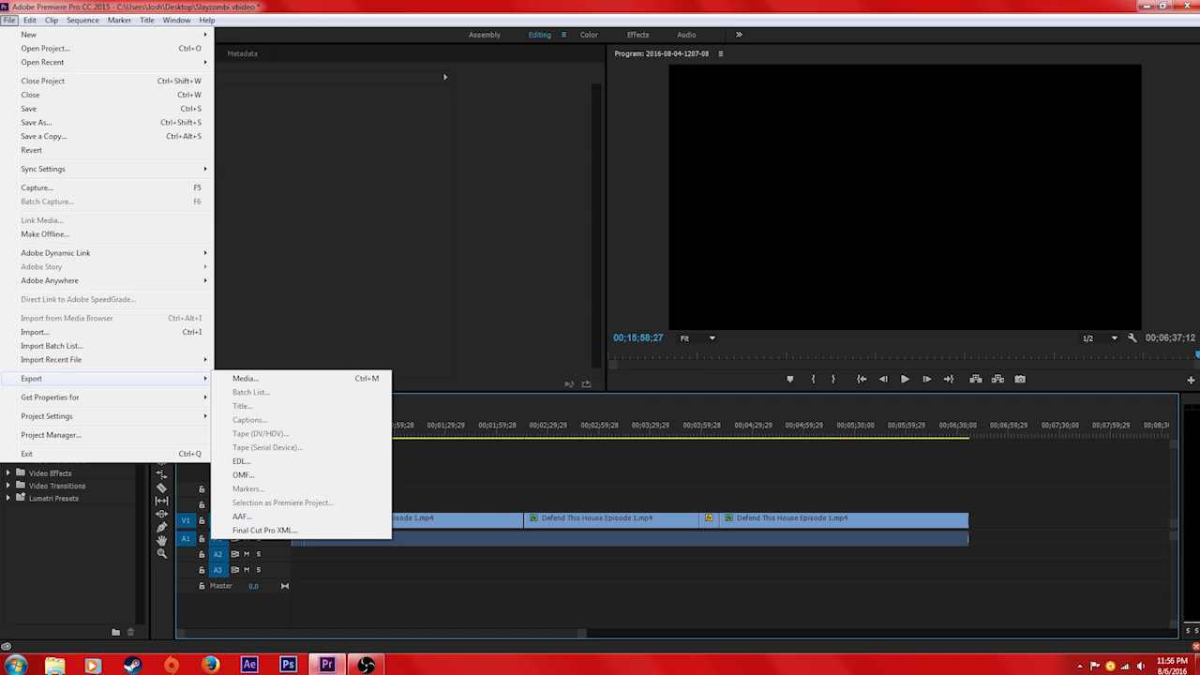
click(529, 471)
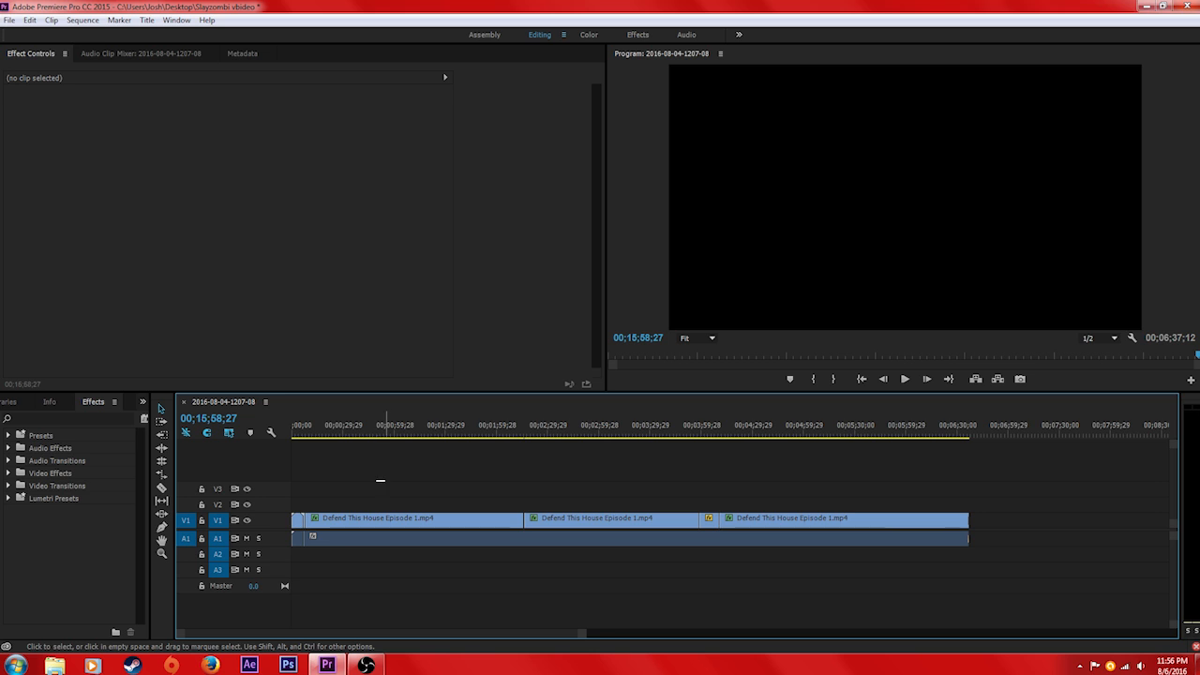
Open the media export settings for the sequence and show the source view in the preview
click(8, 20)
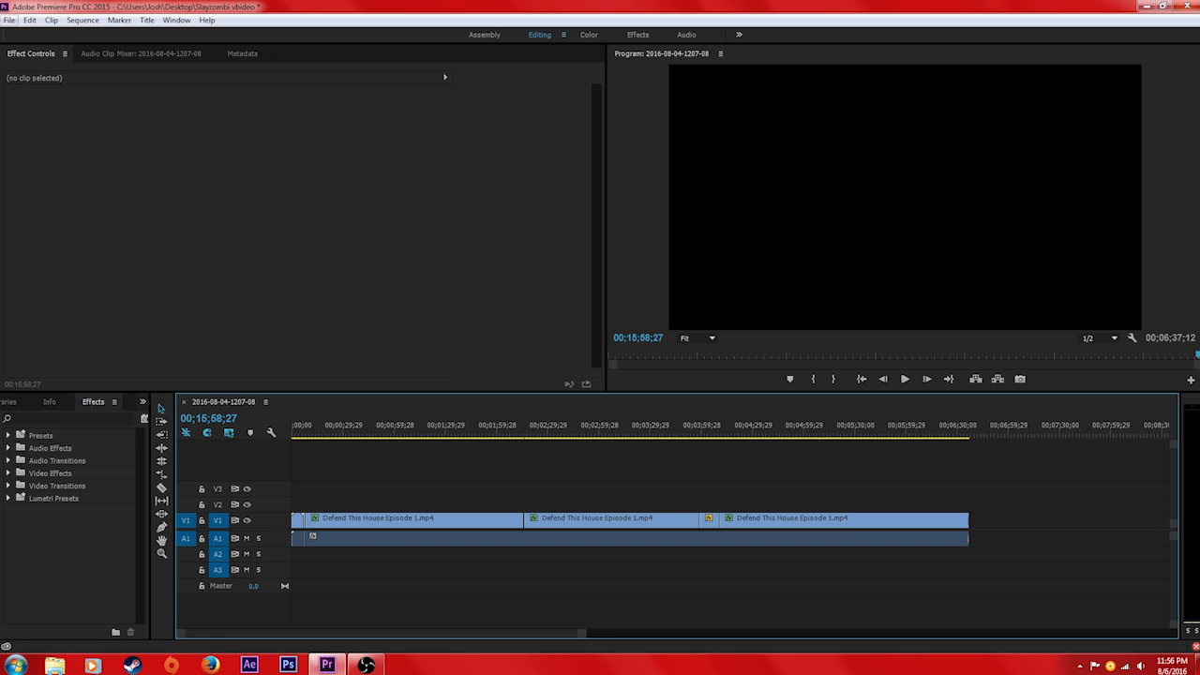
mouse_move(93, 378)
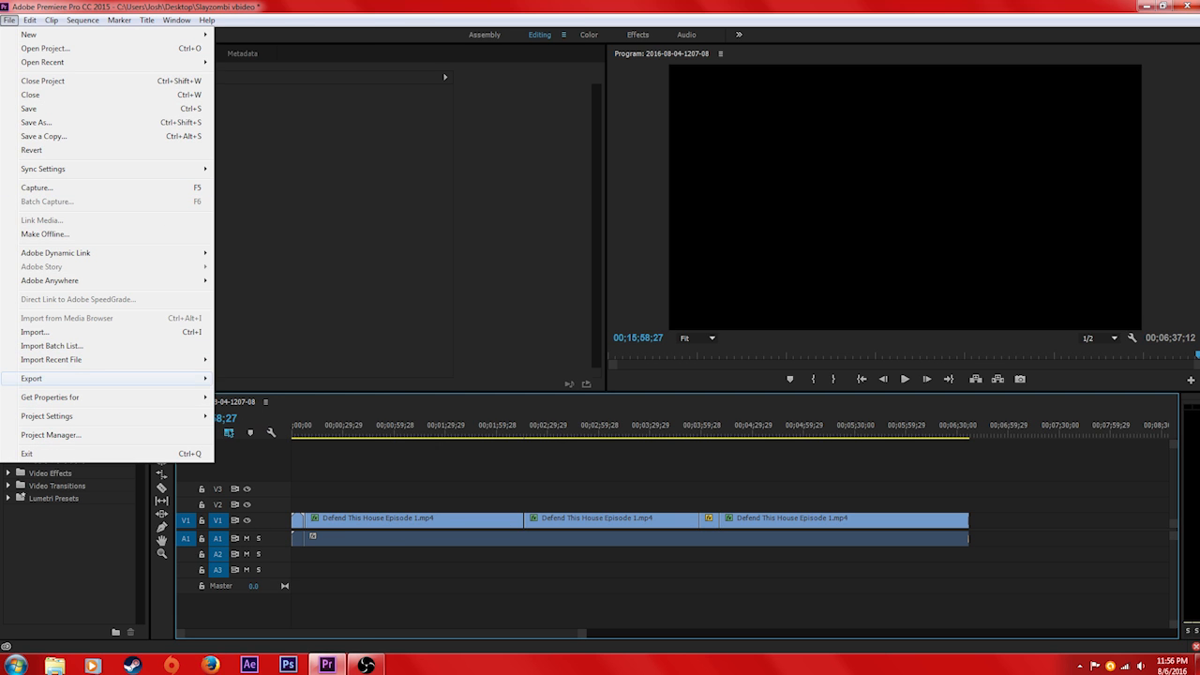
click(246, 378)
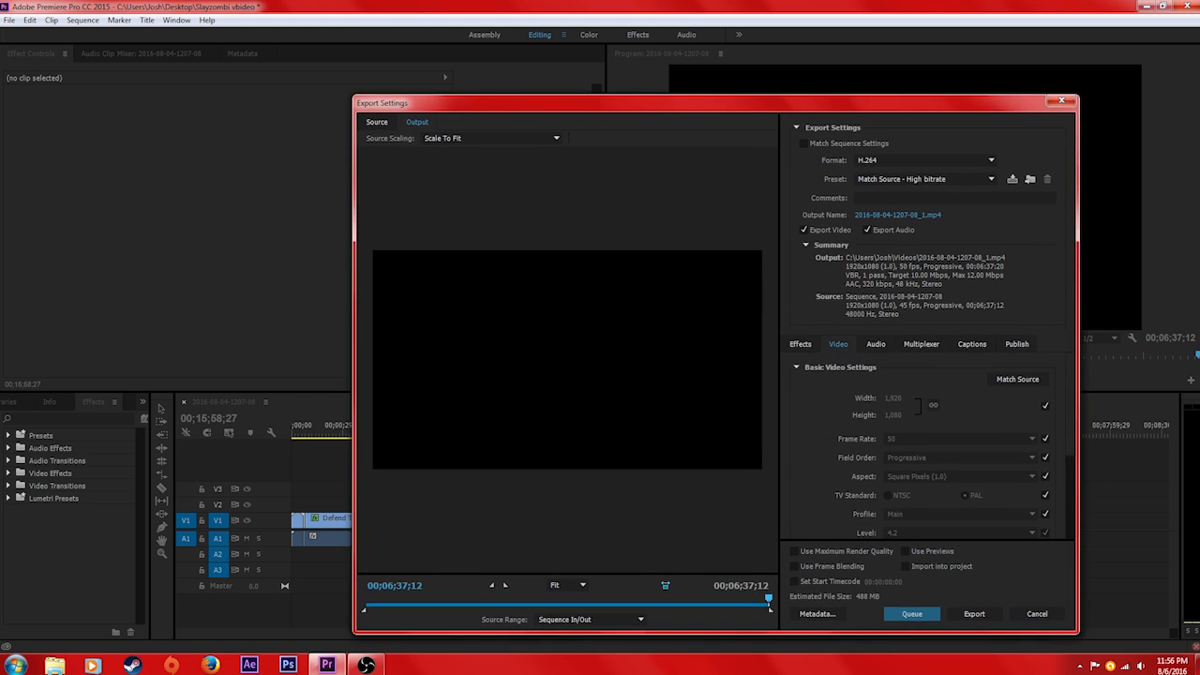
click(367, 99)
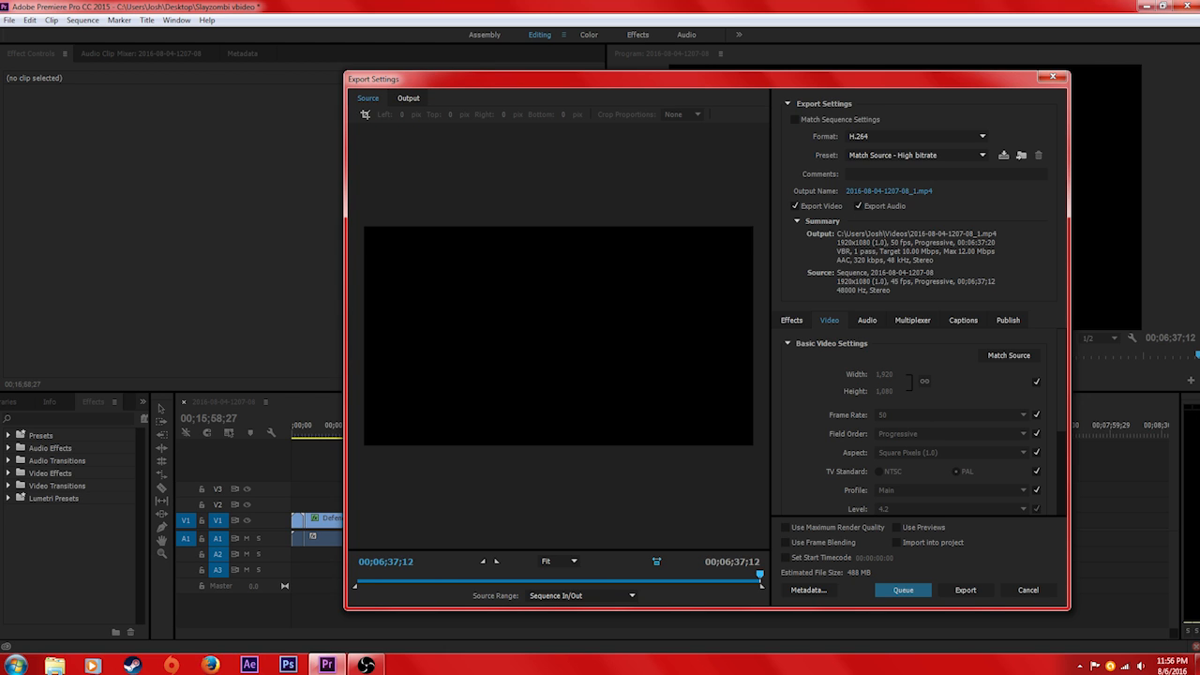
click(409, 99)
click(368, 99)
Set the export format to H.264
click(890, 136)
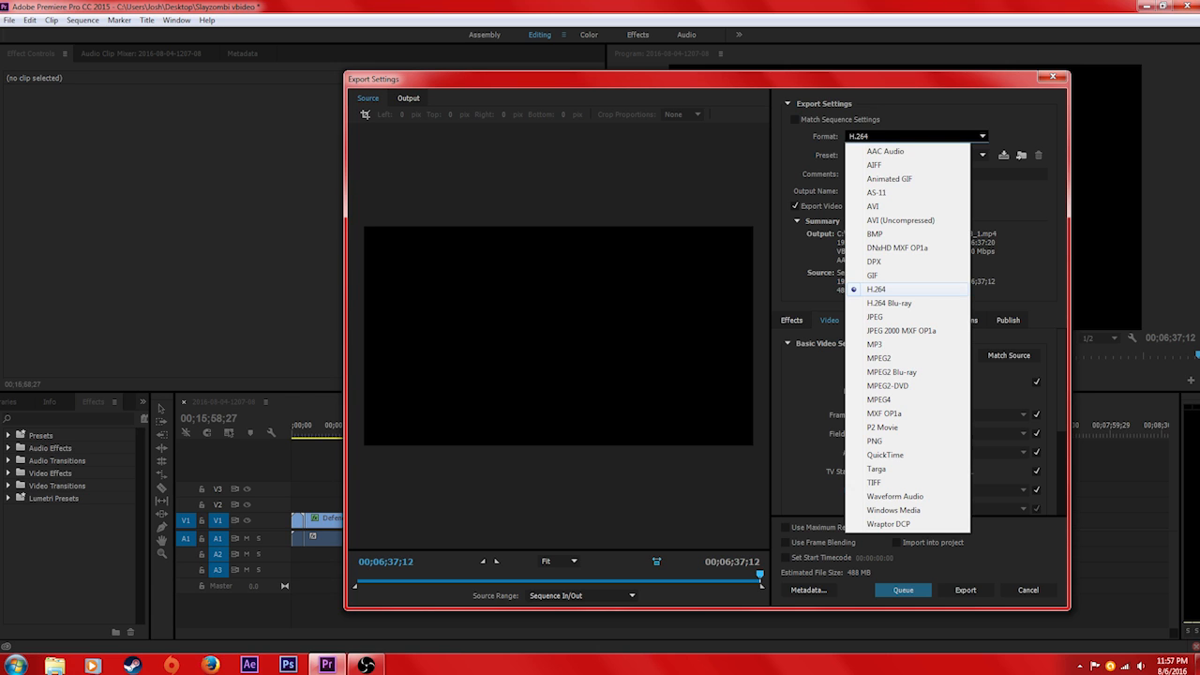
click(890, 290)
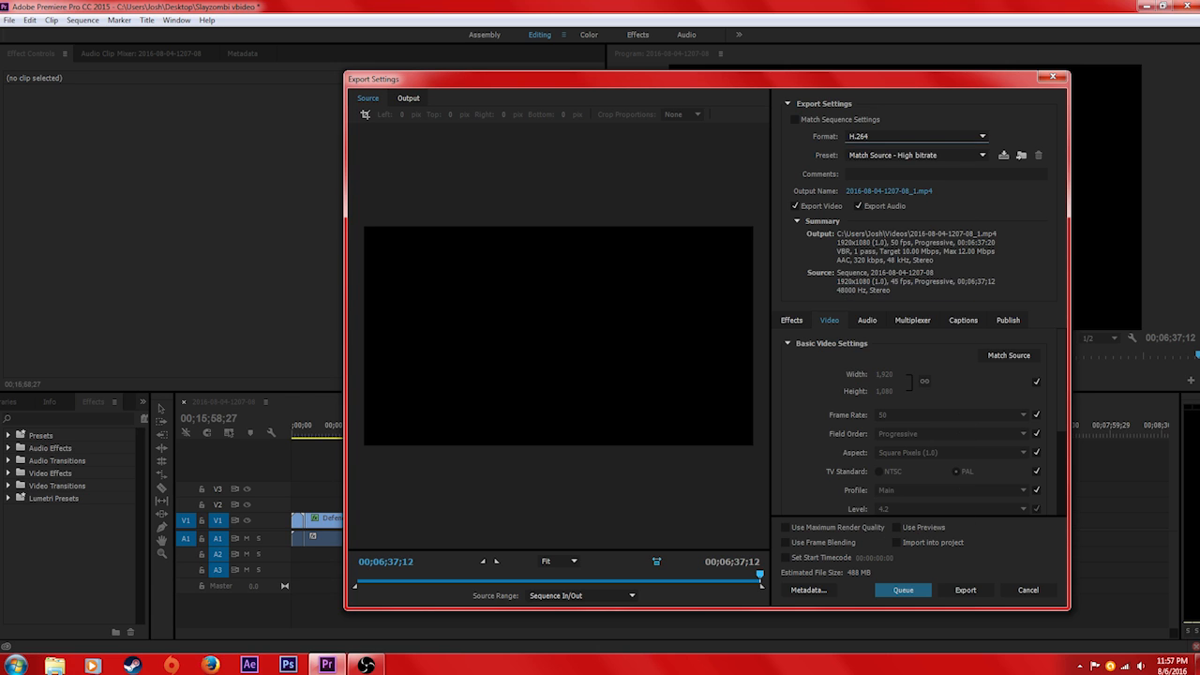
click(917, 137)
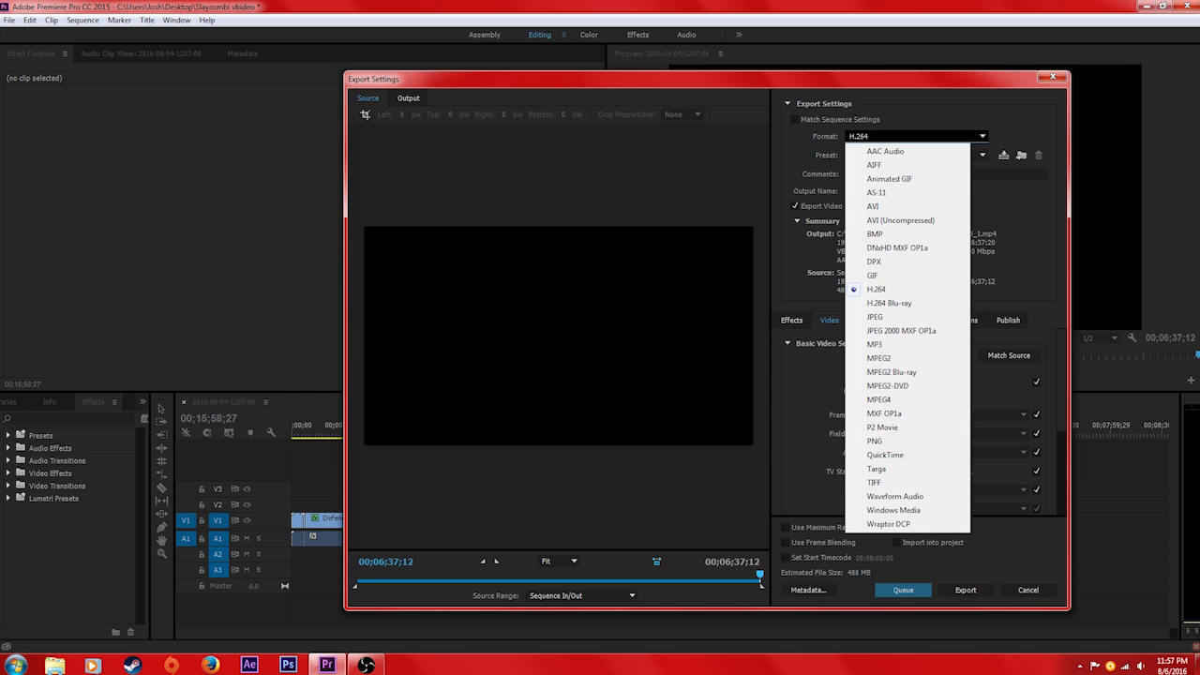
click(917, 136)
click(917, 137)
click(1011, 220)
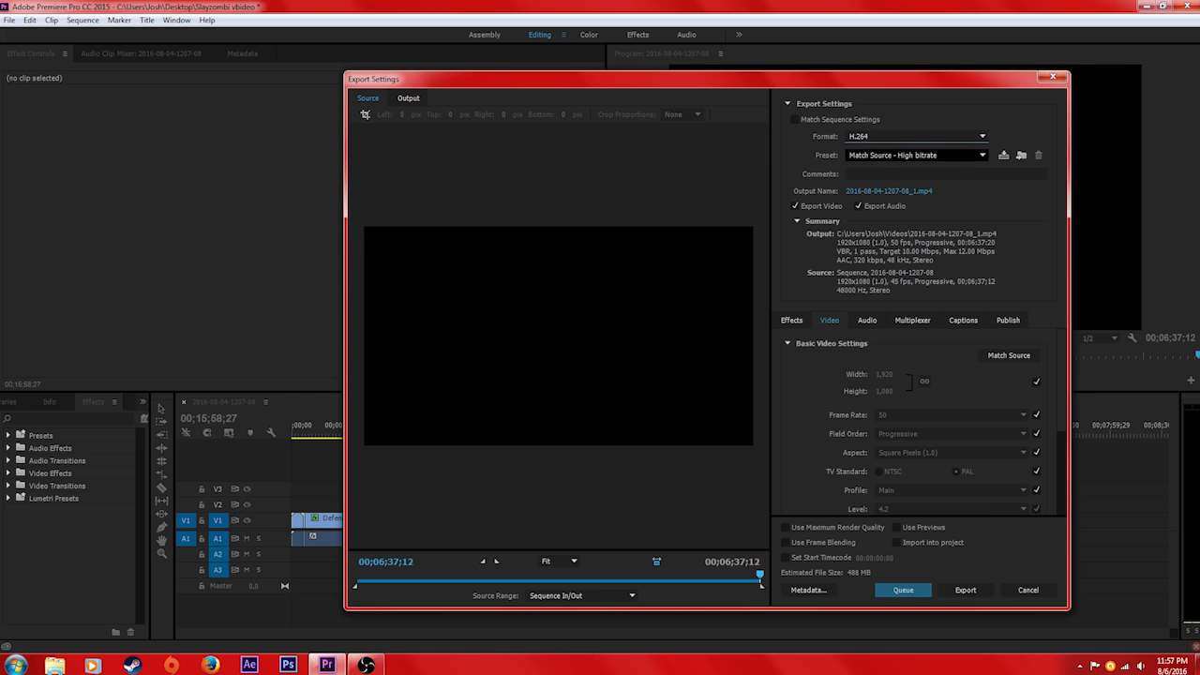
click(917, 137)
click(917, 137)
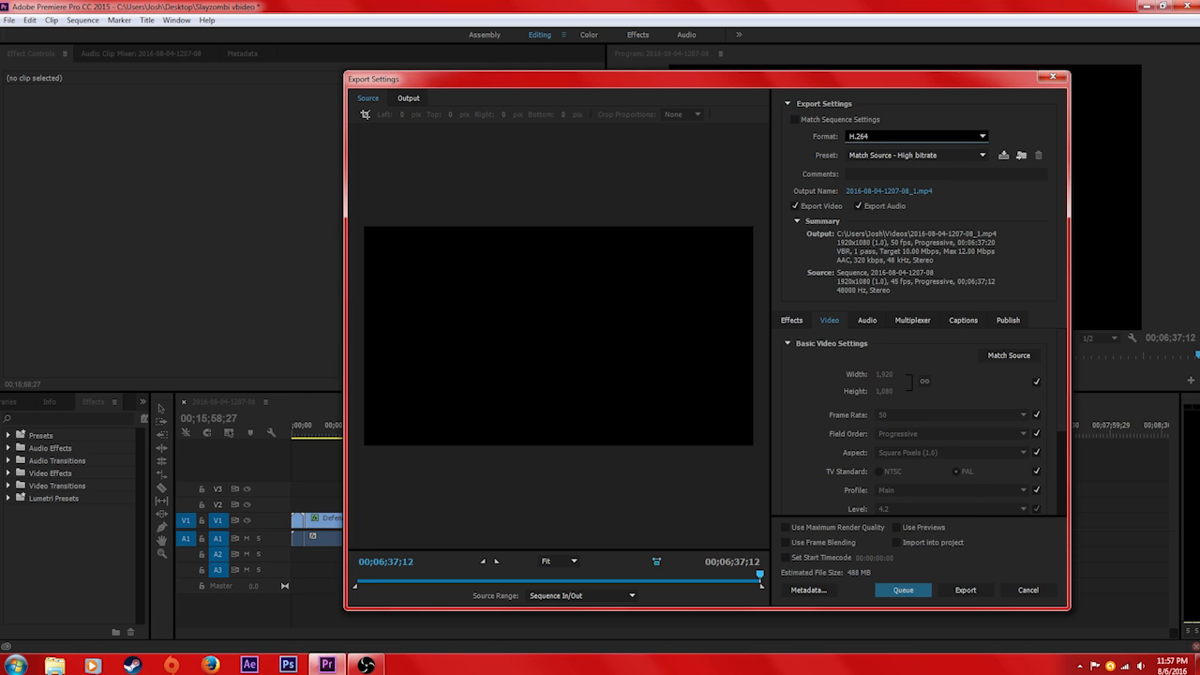
click(917, 137)
click(917, 137)
Try the Amazon Kindle Fire Native Resolution - 1024x580 25 export preset
click(914, 156)
click(915, 156)
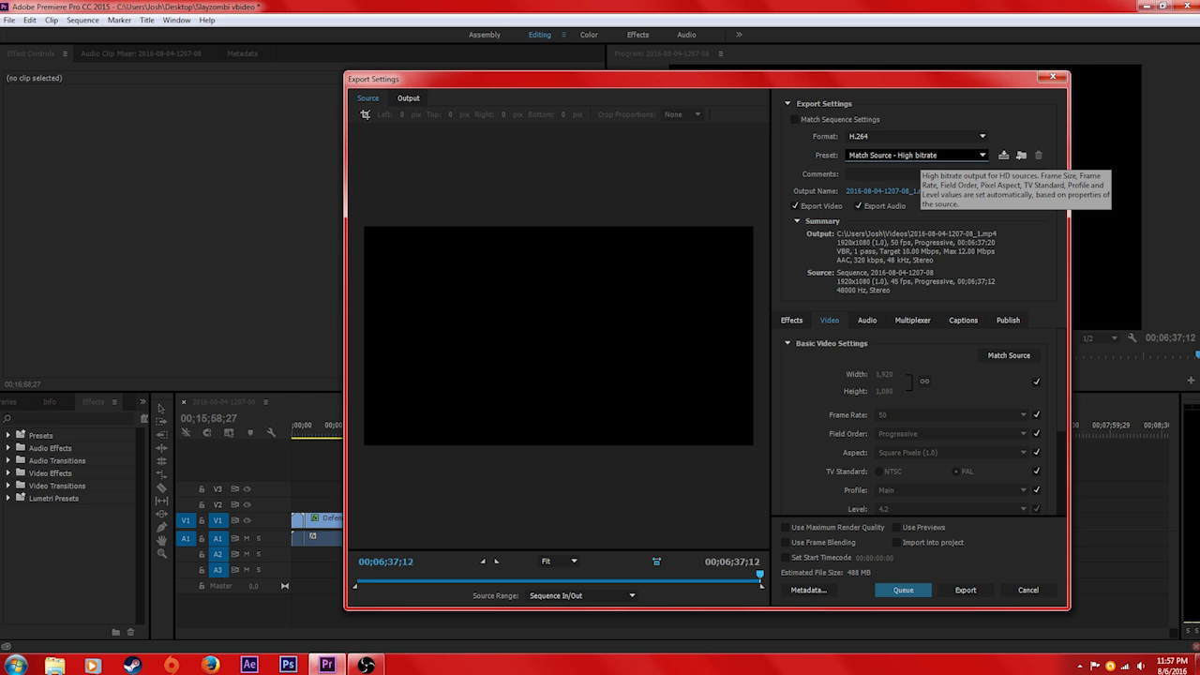
click(914, 154)
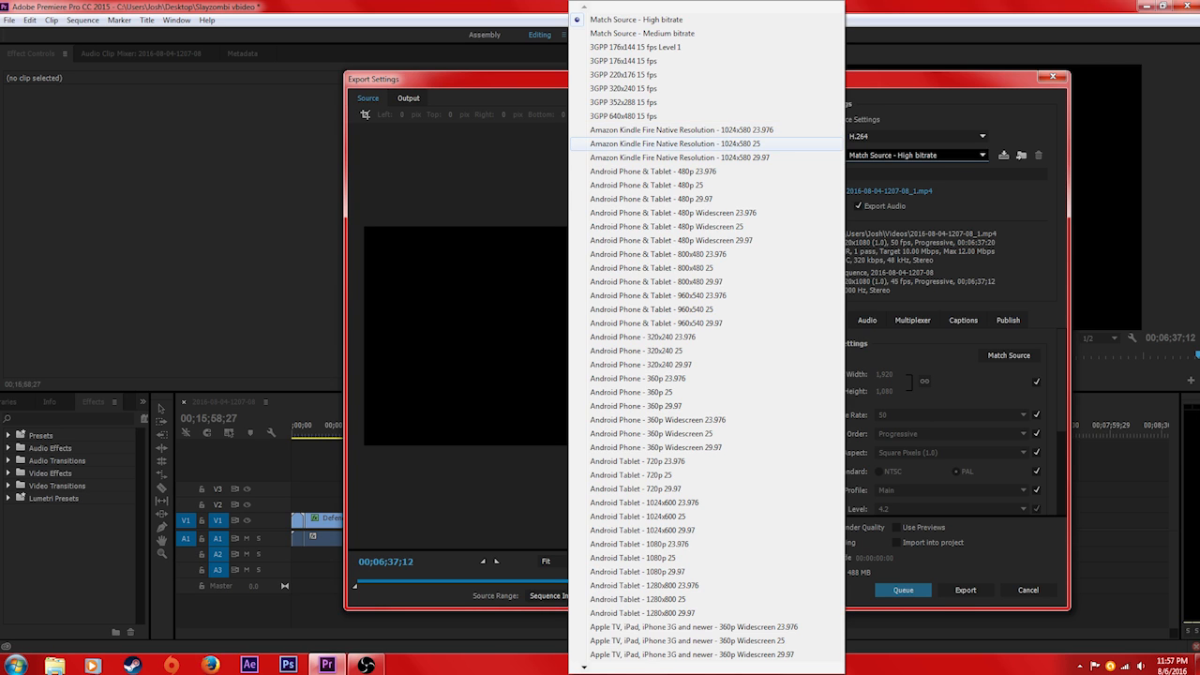
click(675, 144)
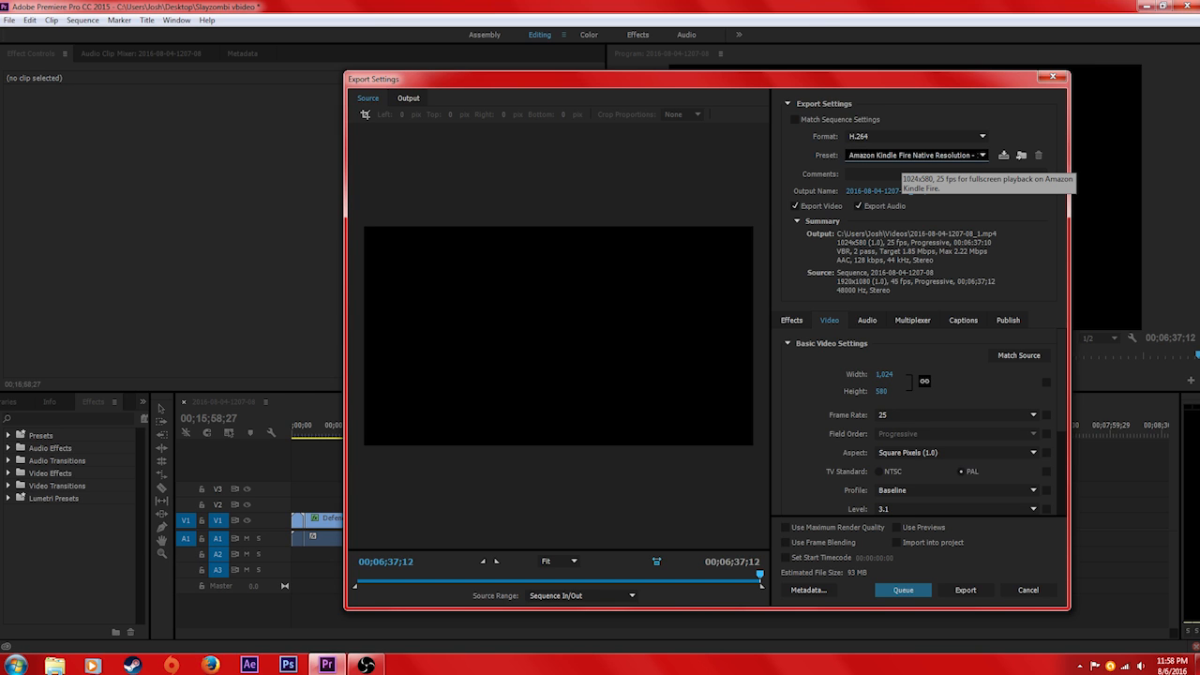
Try the HD 720p 29.97 export preset and return to Match Source - High bitrate
click(910, 155)
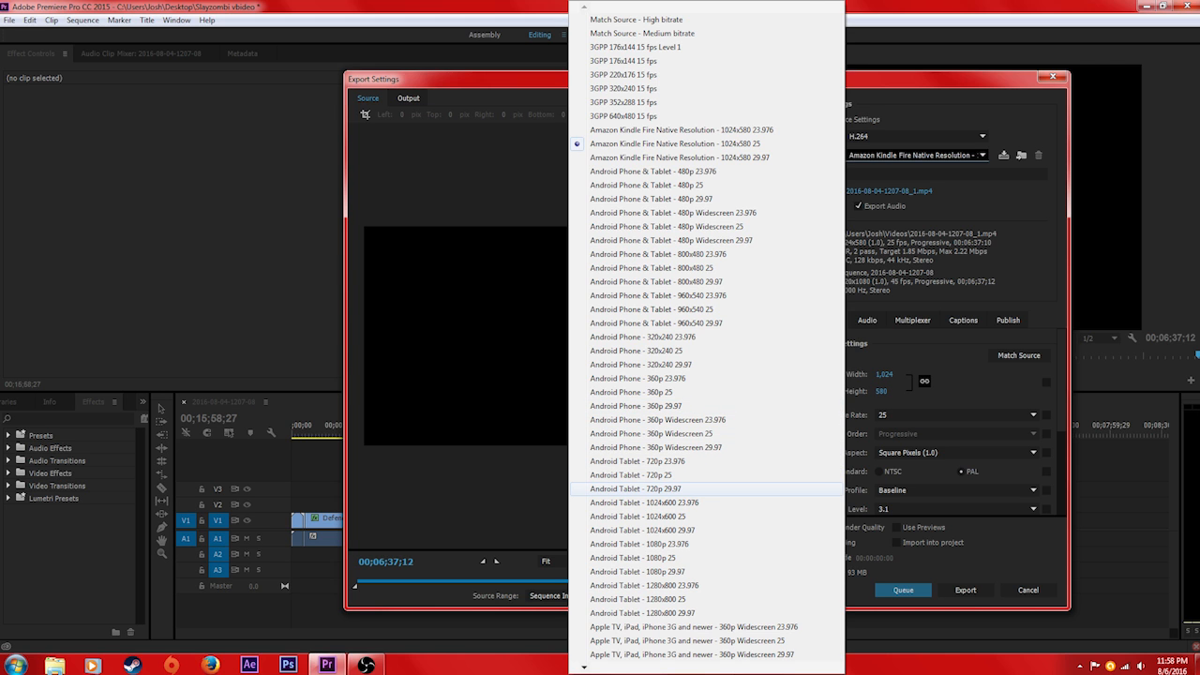
mouse_move(706, 667)
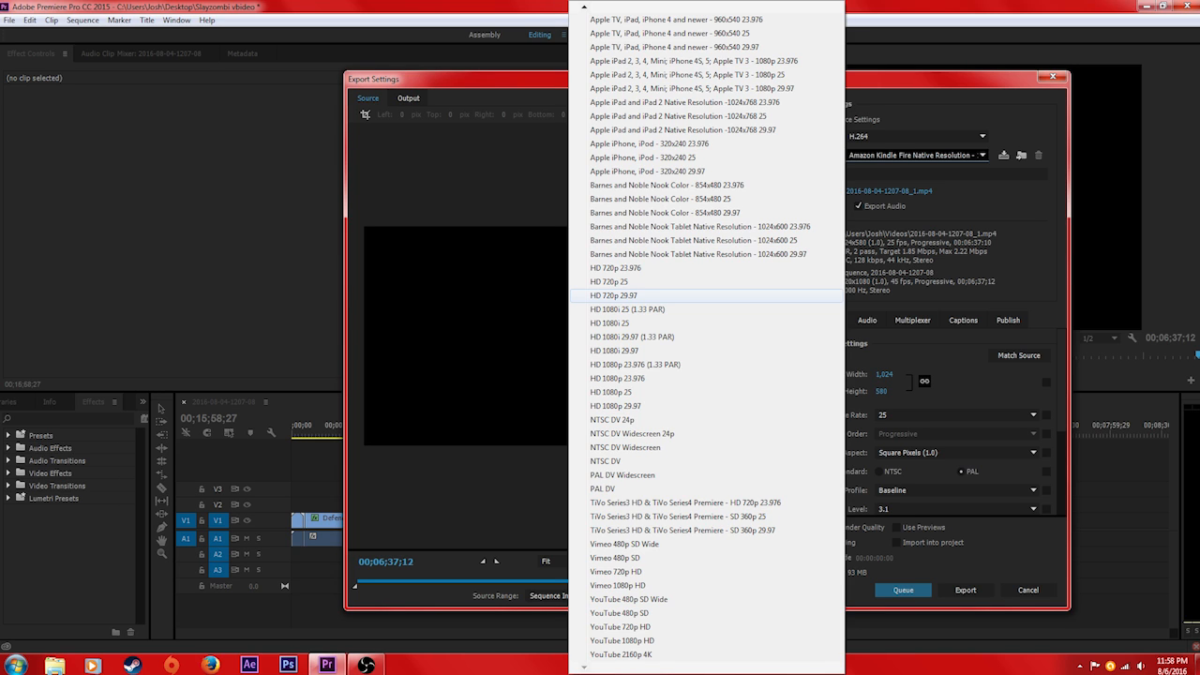
click(614, 295)
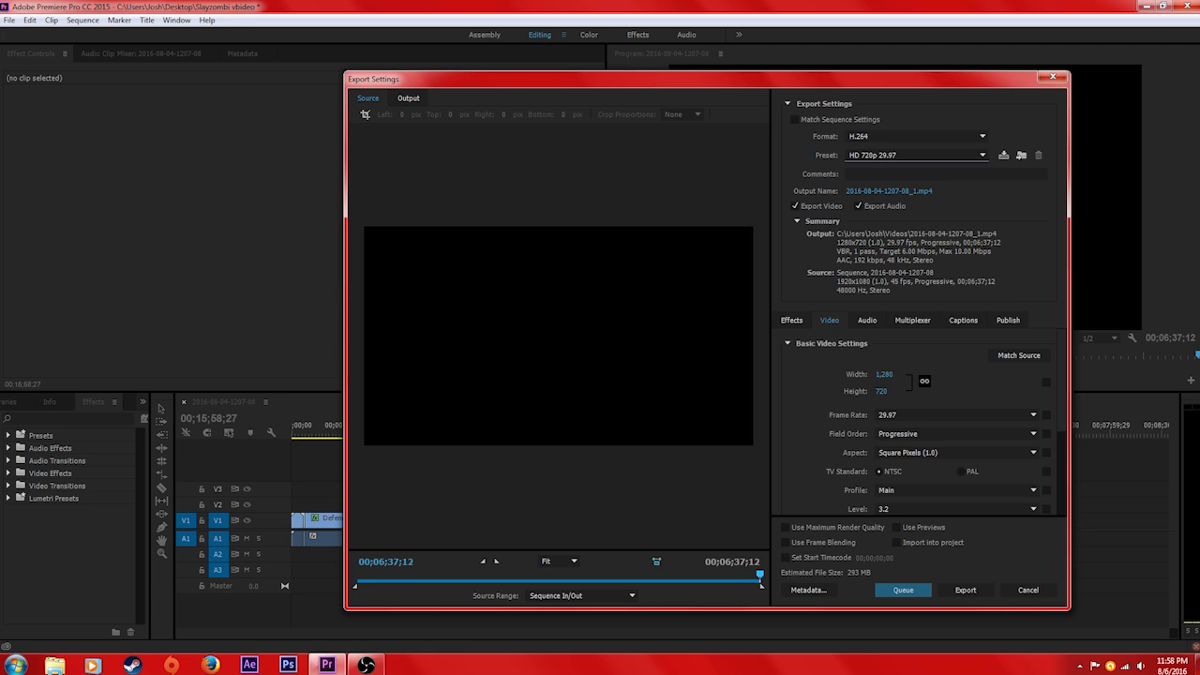
click(915, 155)
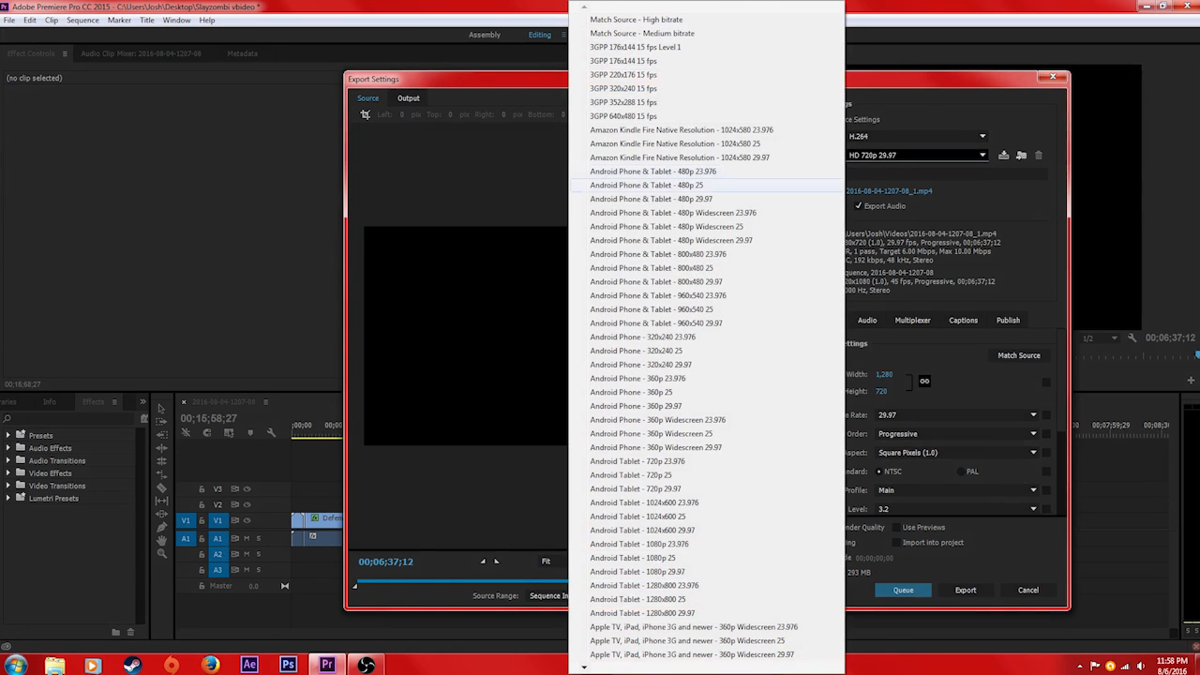
click(647, 20)
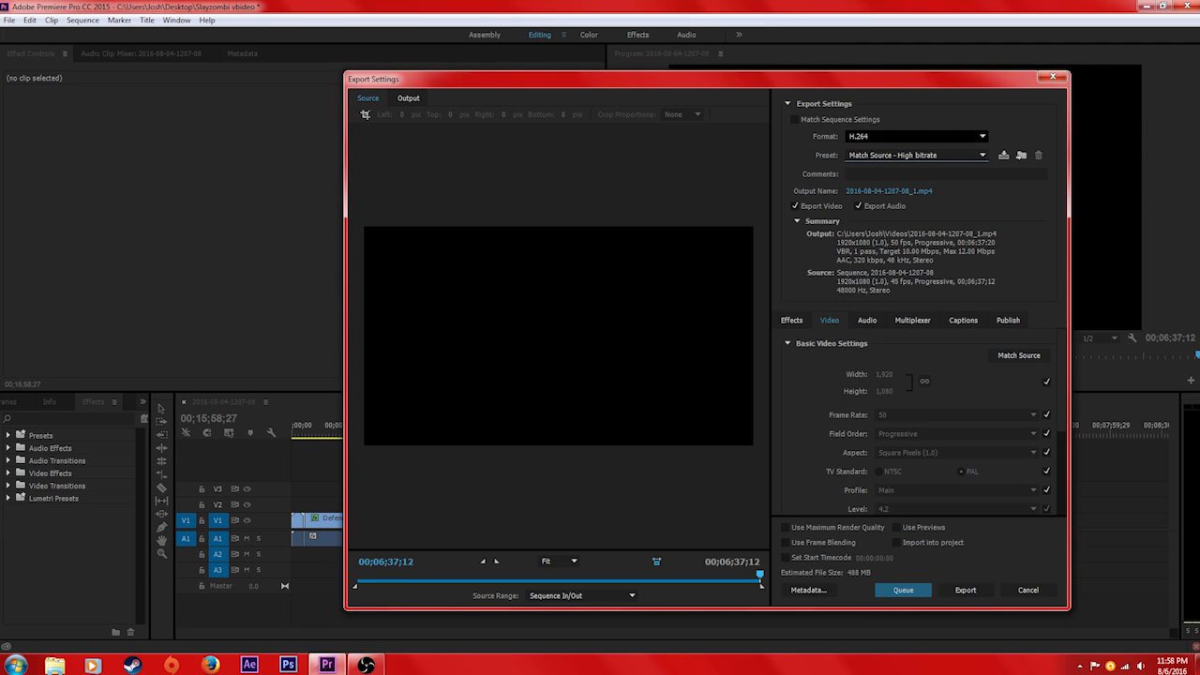
Apply the HD 1080p 29.97 preset to the H.264 export
click(931, 155)
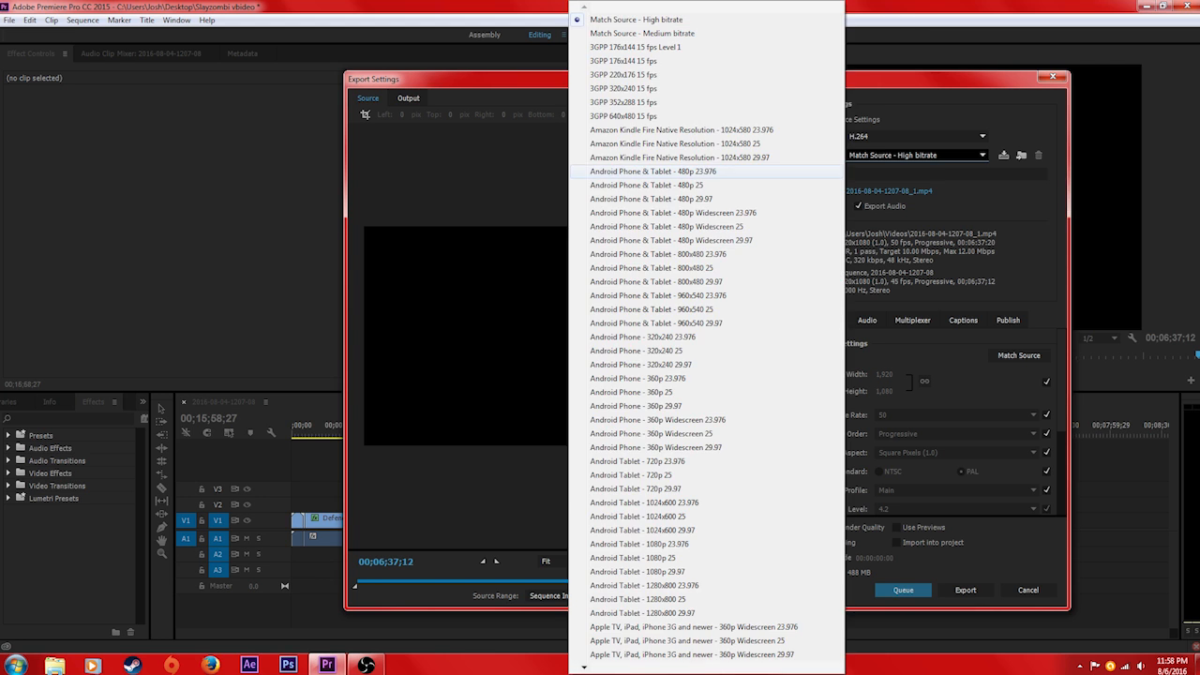
mouse_move(788, 667)
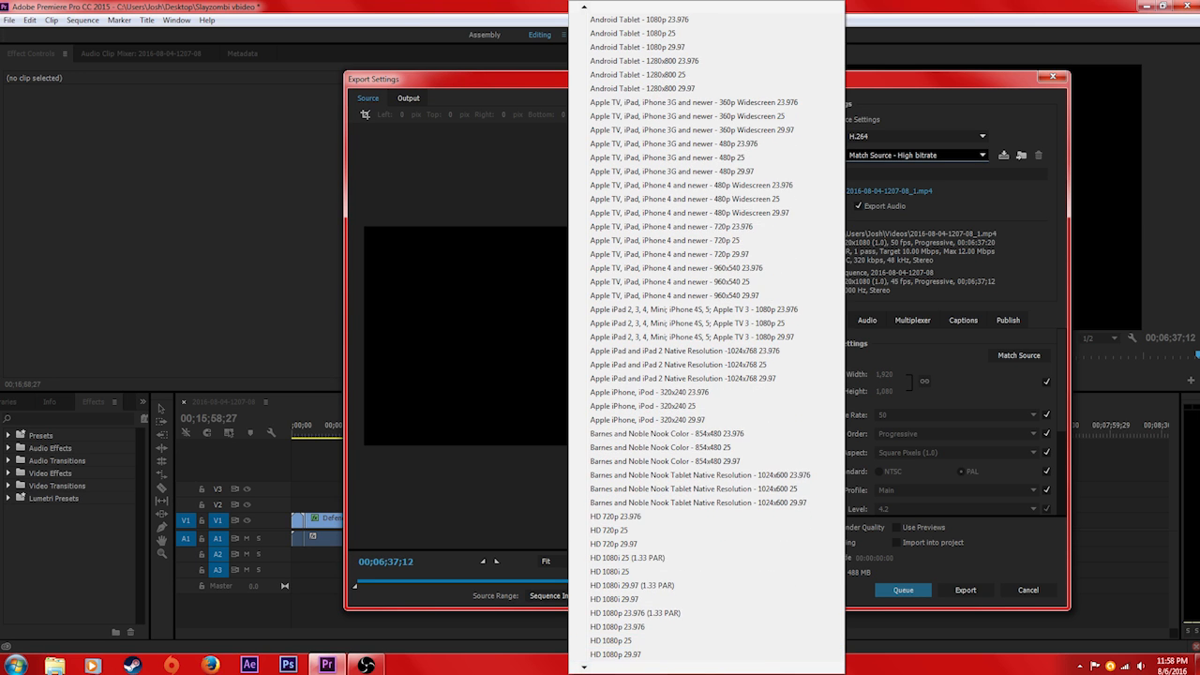
click(638, 627)
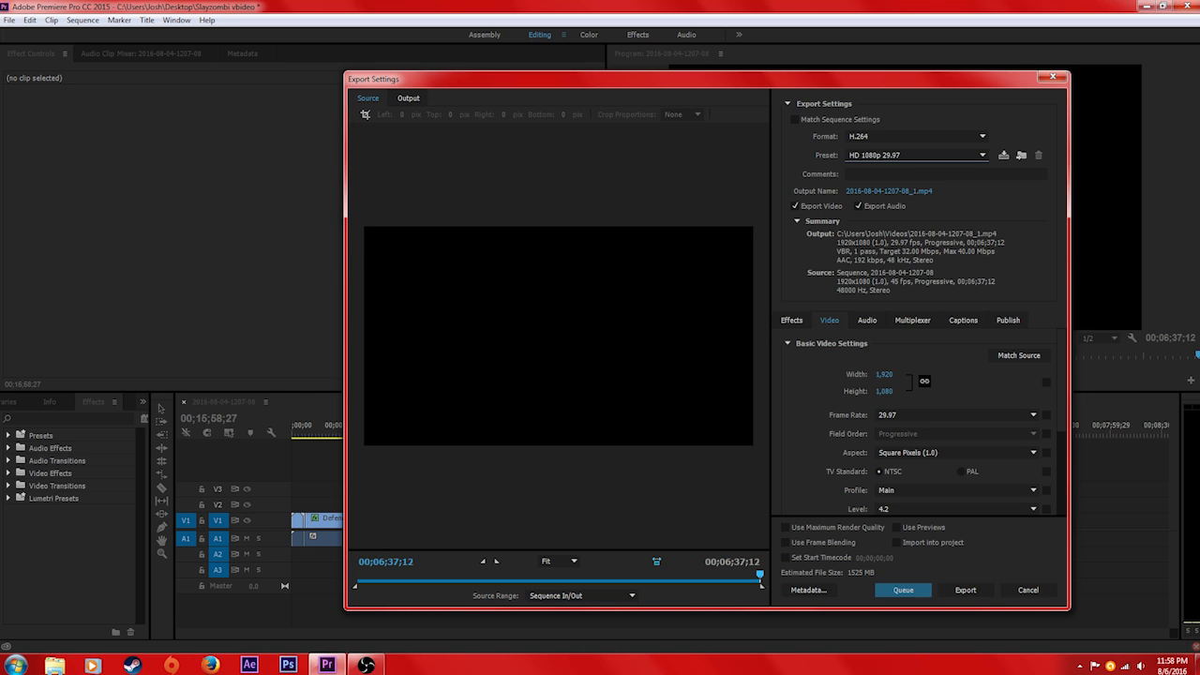
Set the export video frame rate to 50 after trying 60 and 29.97
click(902, 415)
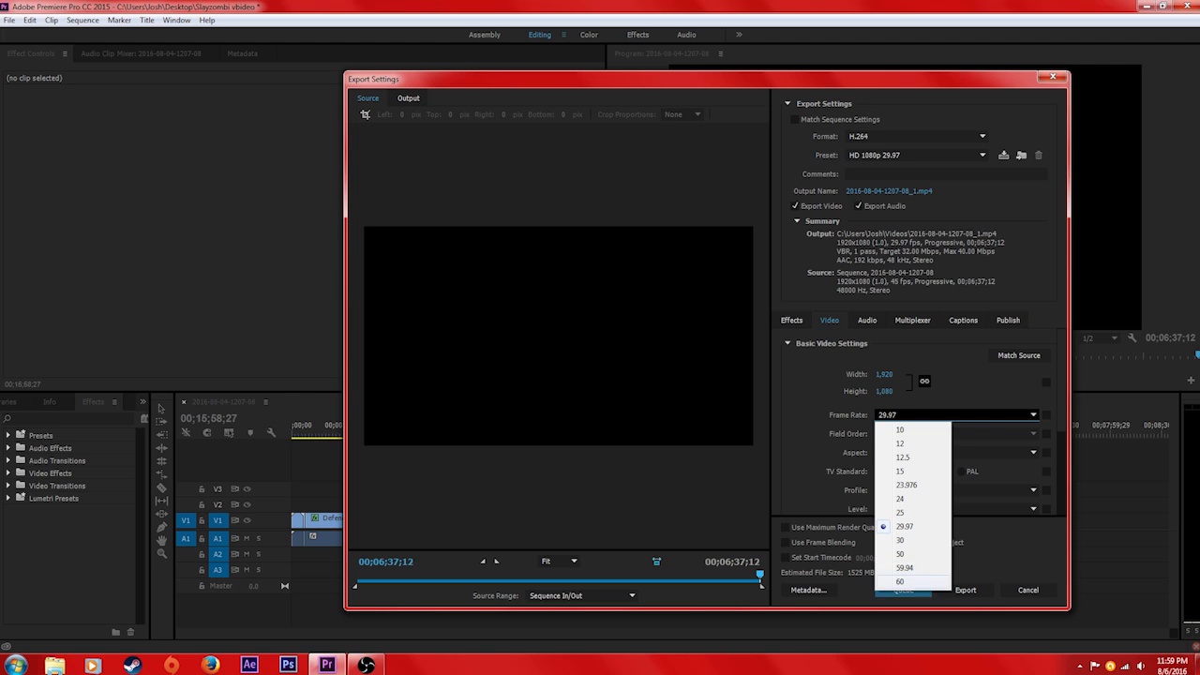
click(900, 581)
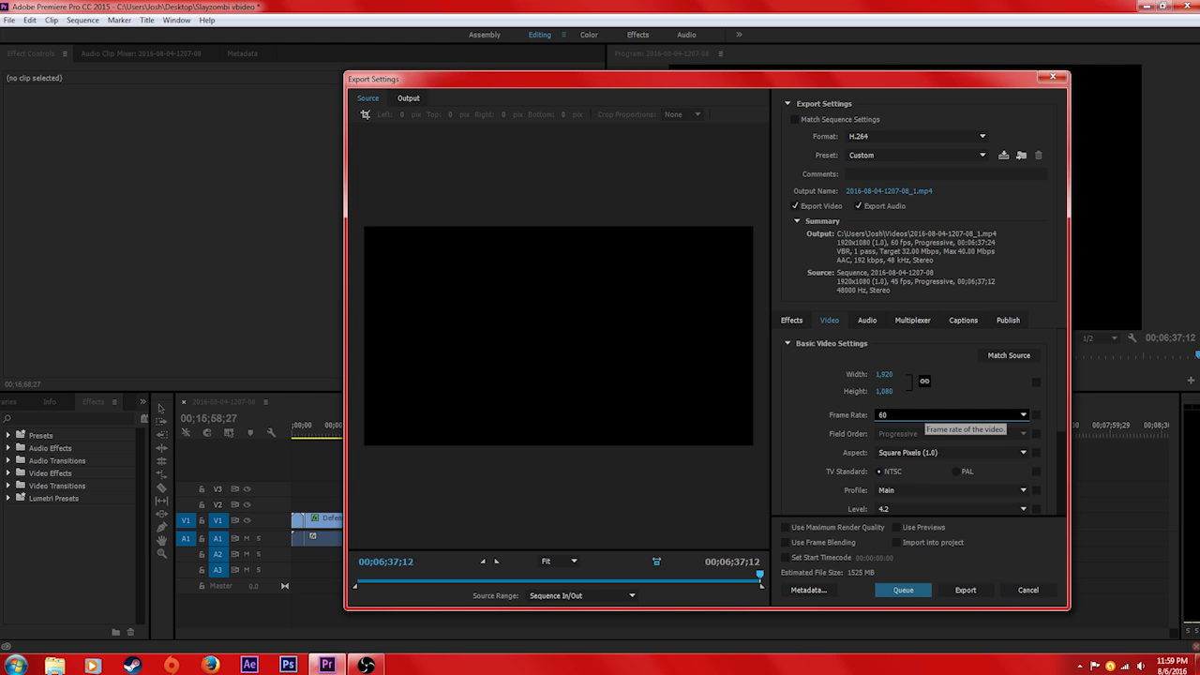
click(902, 415)
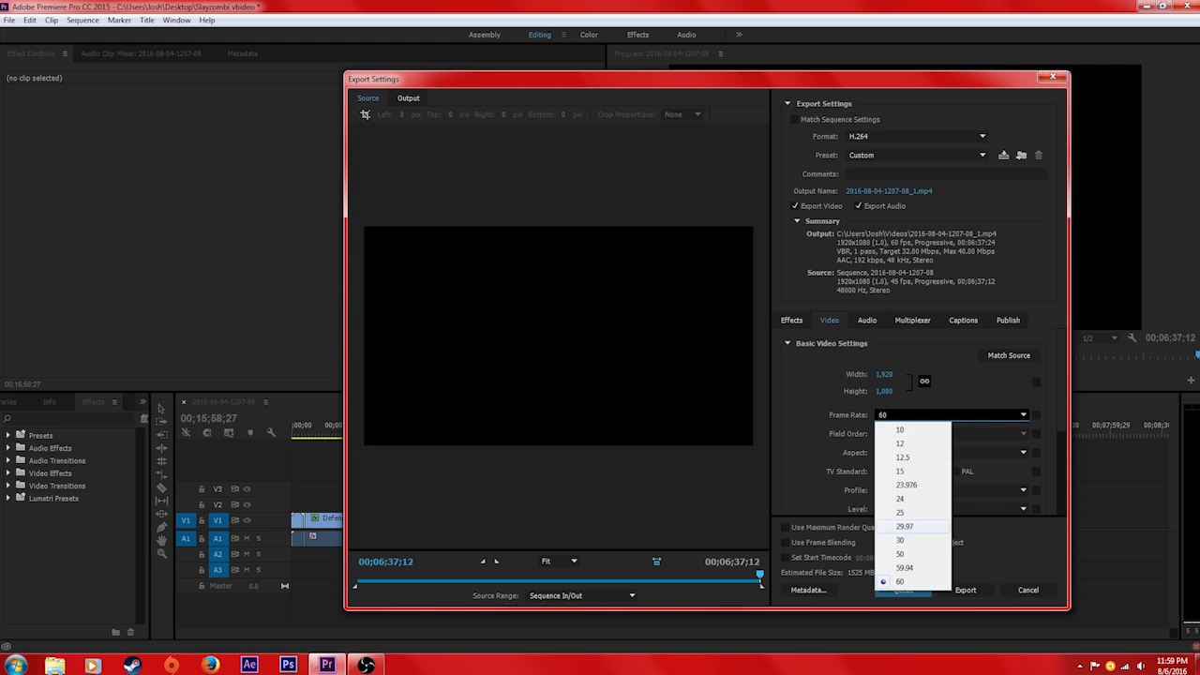
click(914, 527)
click(902, 415)
click(902, 554)
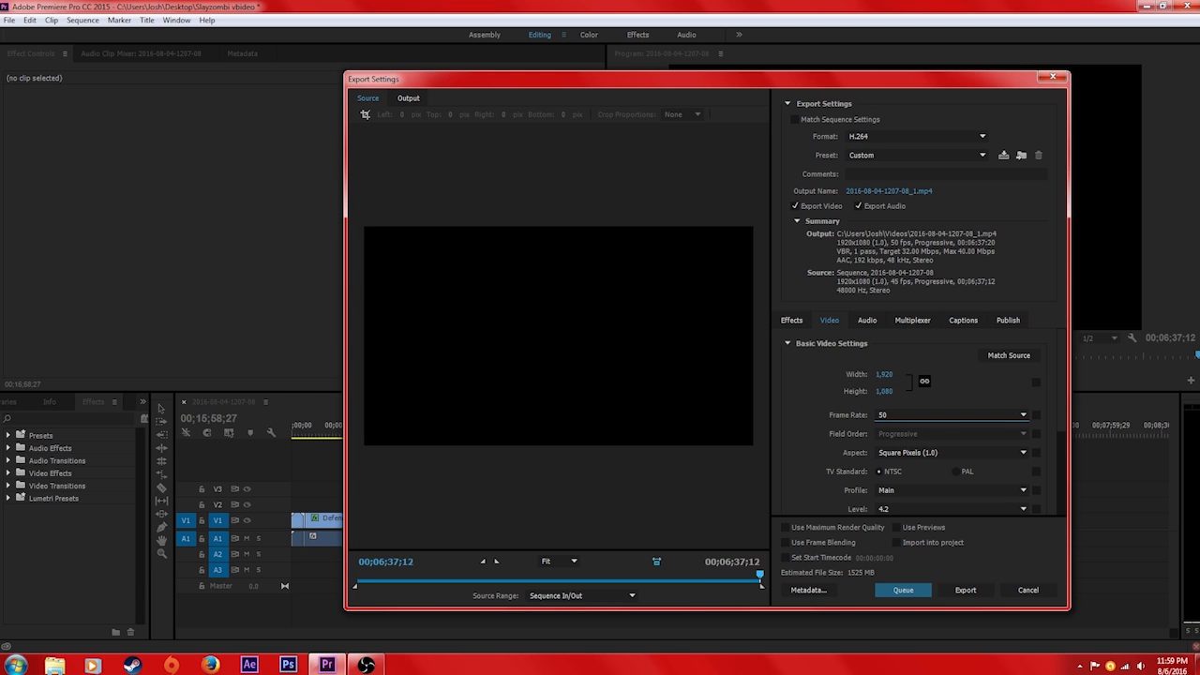
Choose VBR, 1 pass bitrate encoding for the export and set the target bitrate to 37.86 Mbps
scroll(931, 421, down, 5)
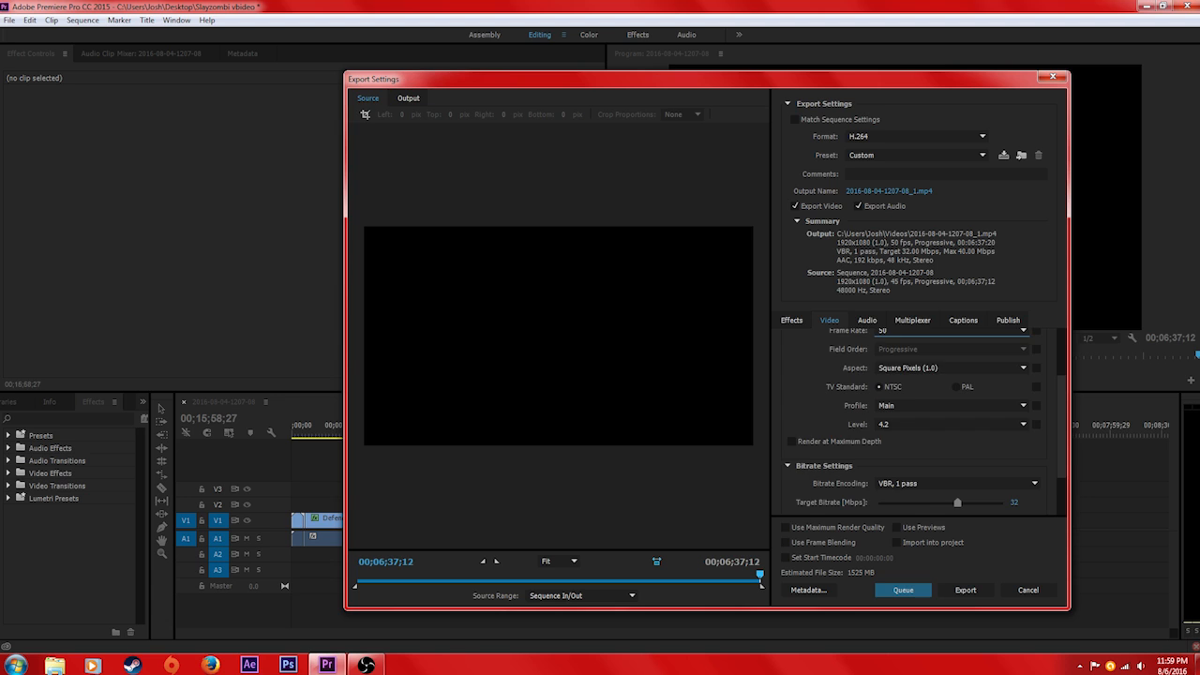
scroll(931, 421, down, 1)
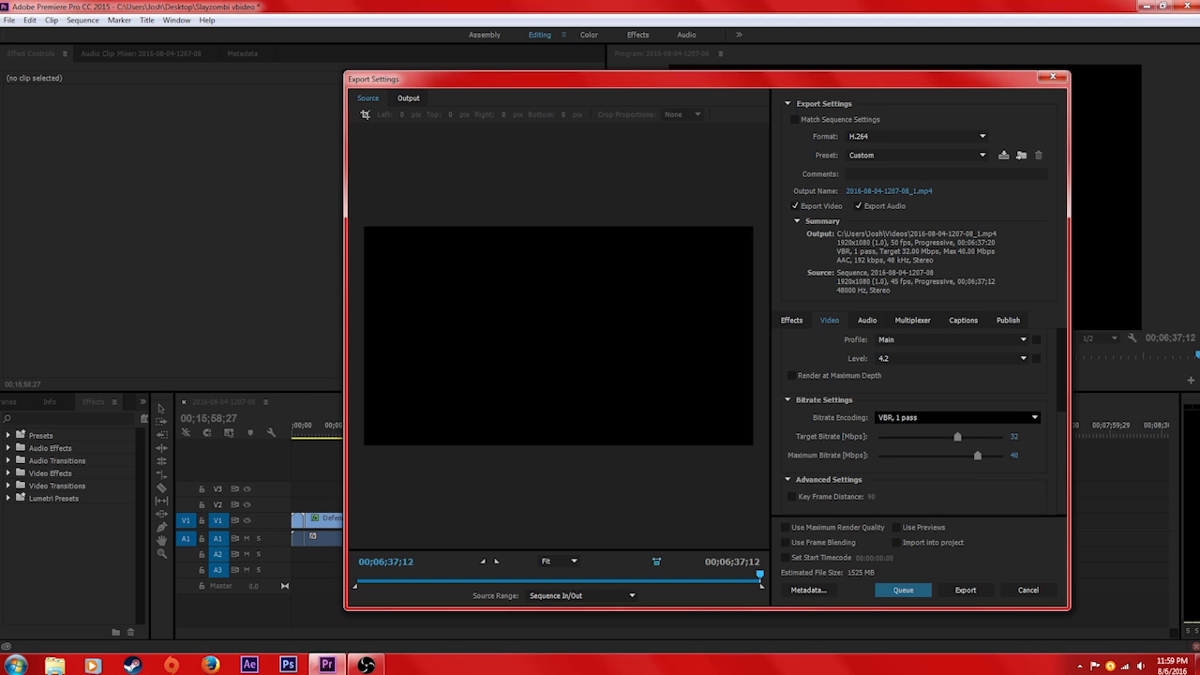
click(931, 418)
click(902, 444)
drag(957, 436, 971, 436)
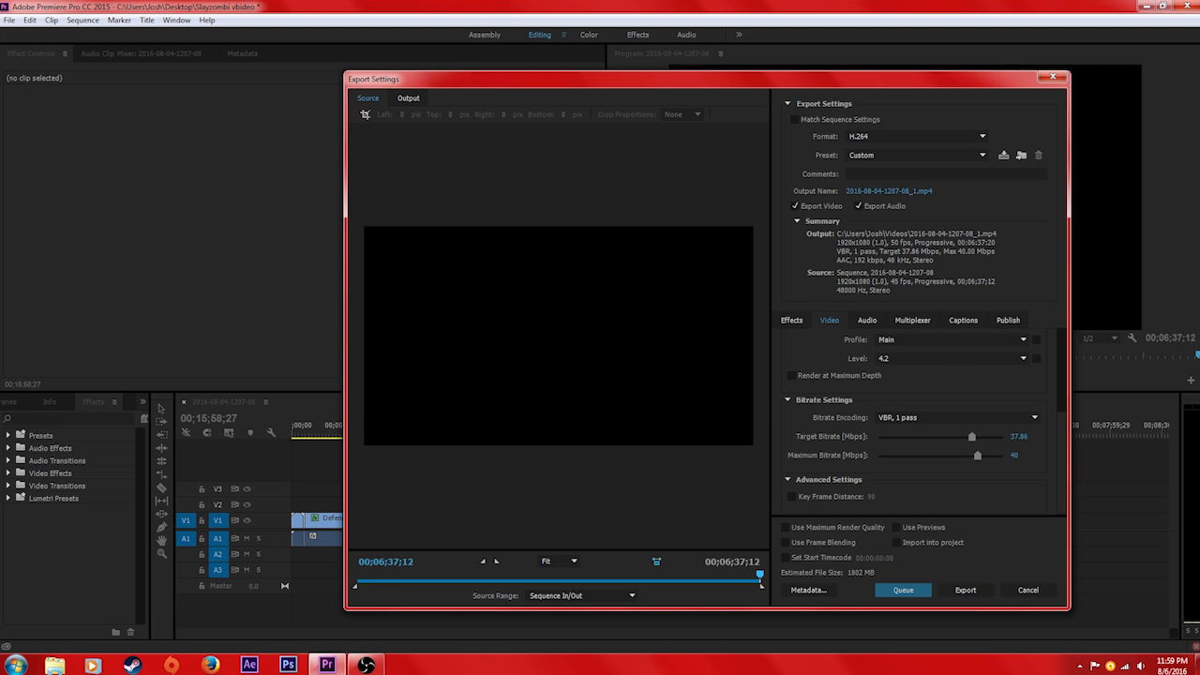
Name the export output file hello and set its save location to the Desktop as an MP4 video
click(888, 192)
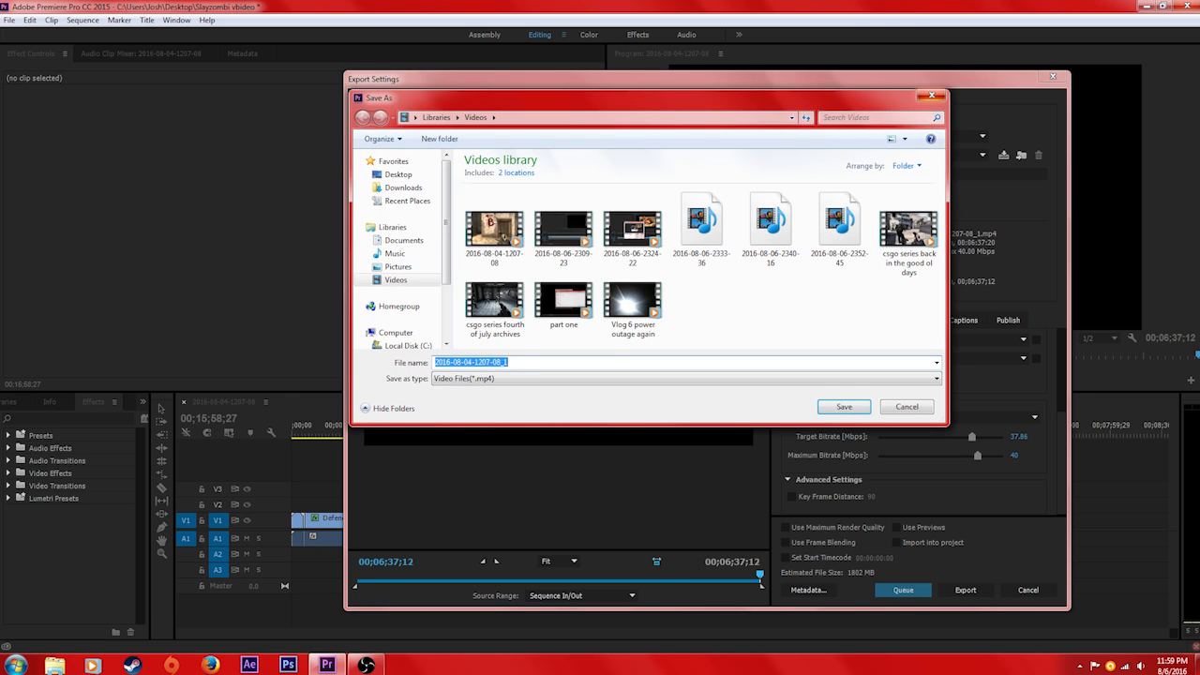
click(930, 93)
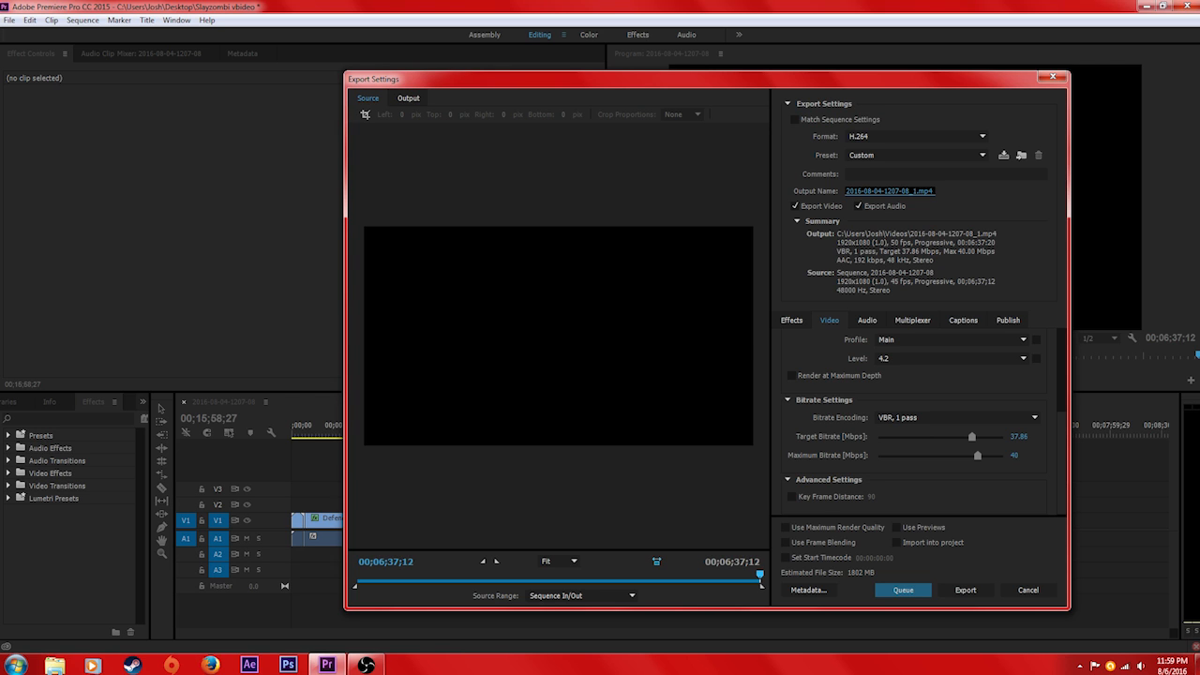
click(889, 191)
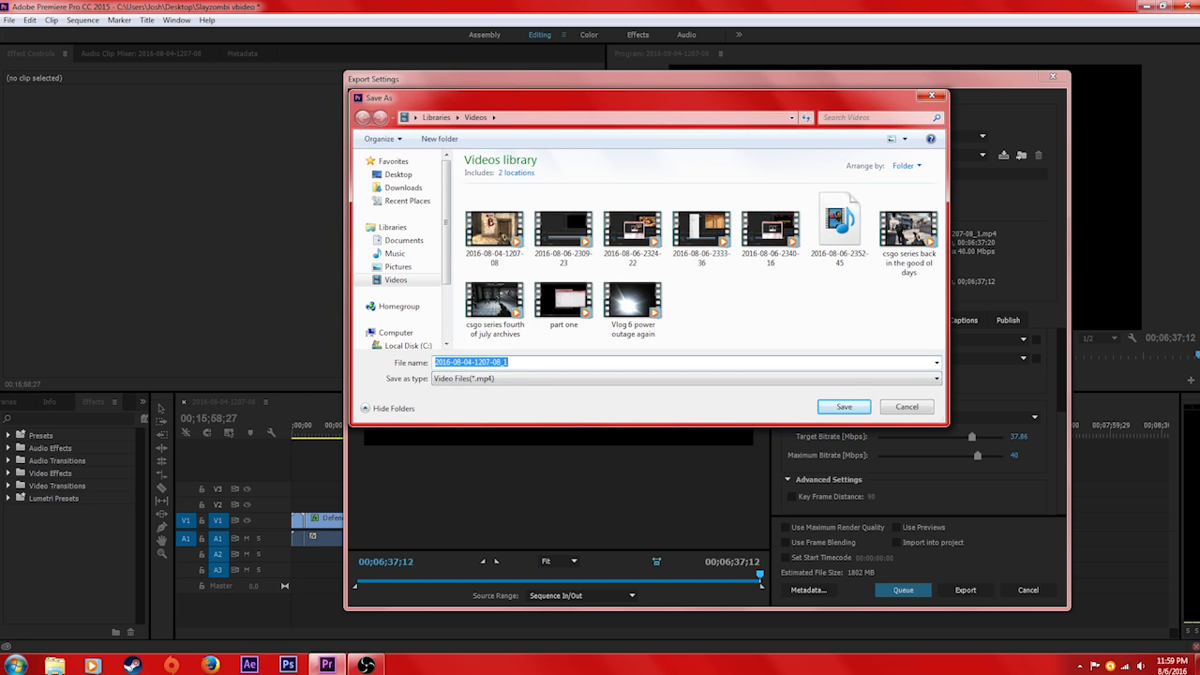
text(hello)
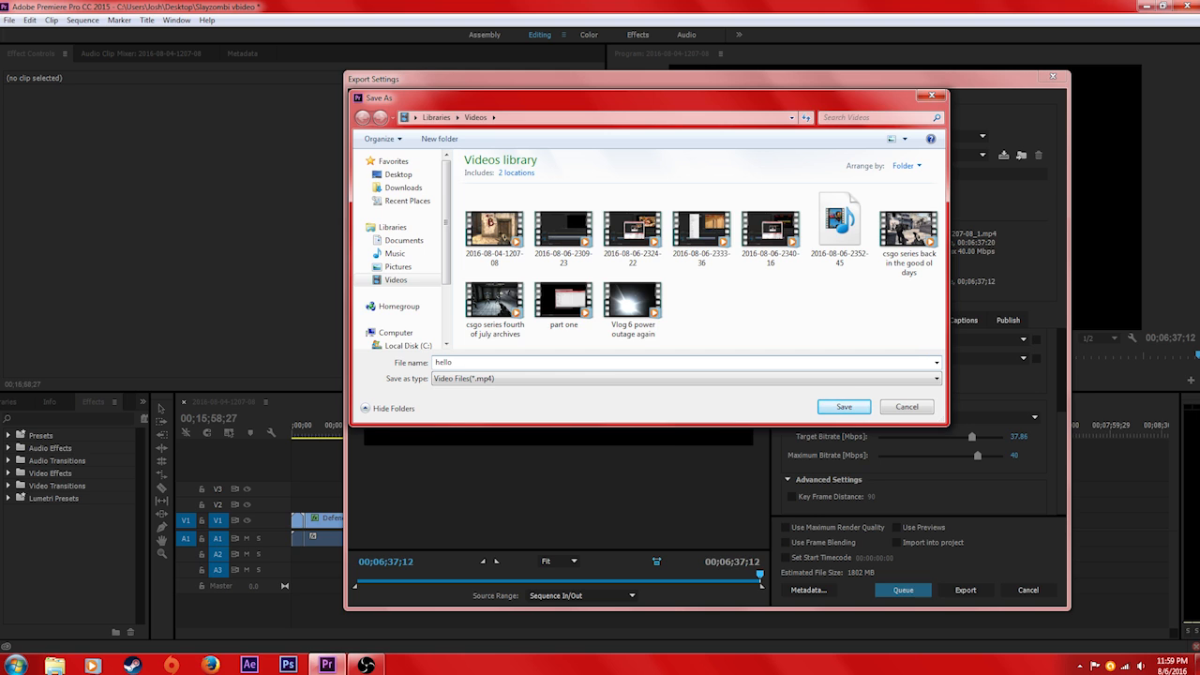
right_click(488, 365)
click(482, 379)
click(482, 379)
click(482, 378)
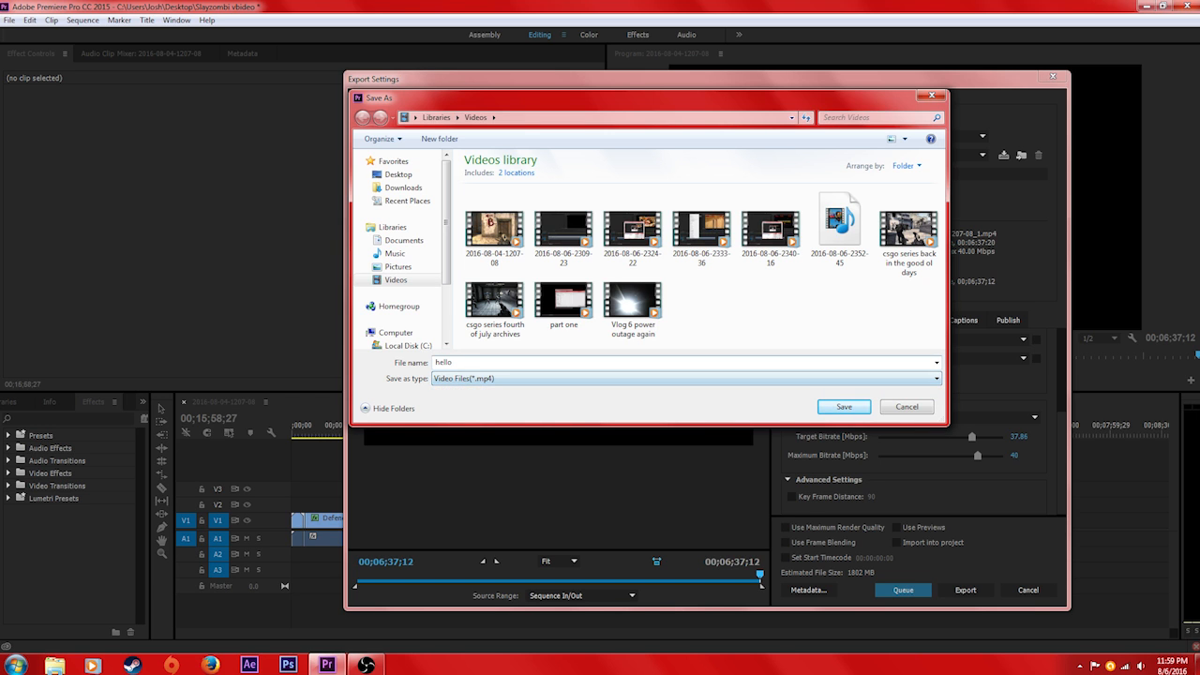
click(398, 175)
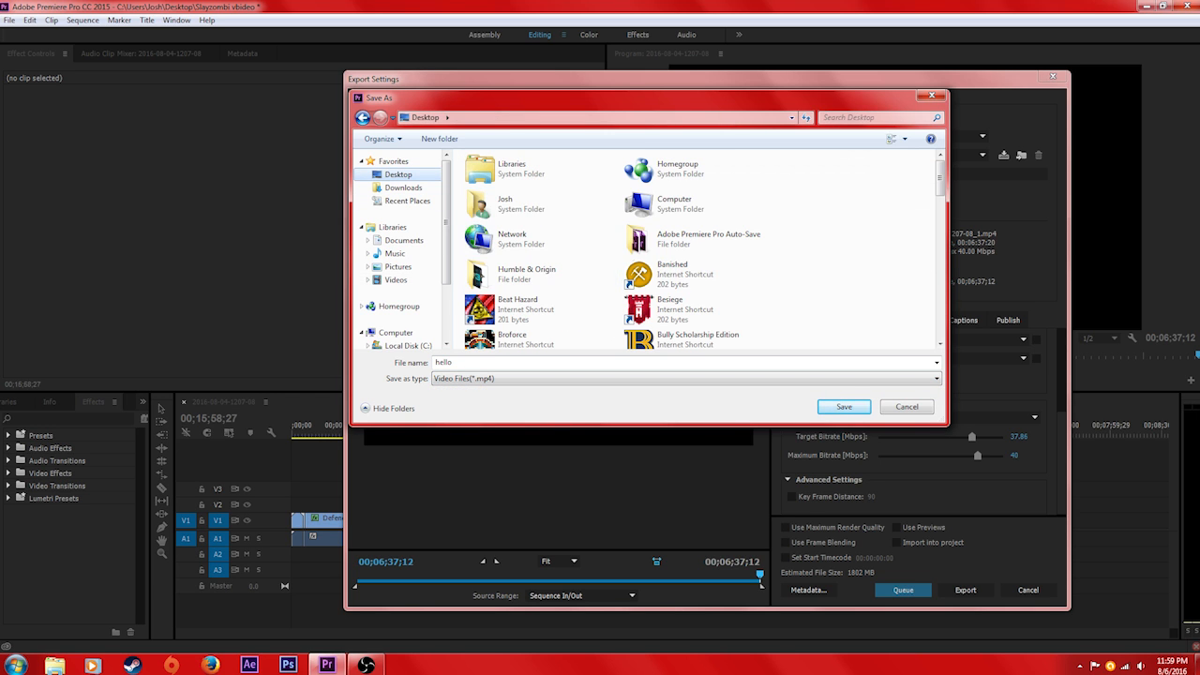
click(844, 406)
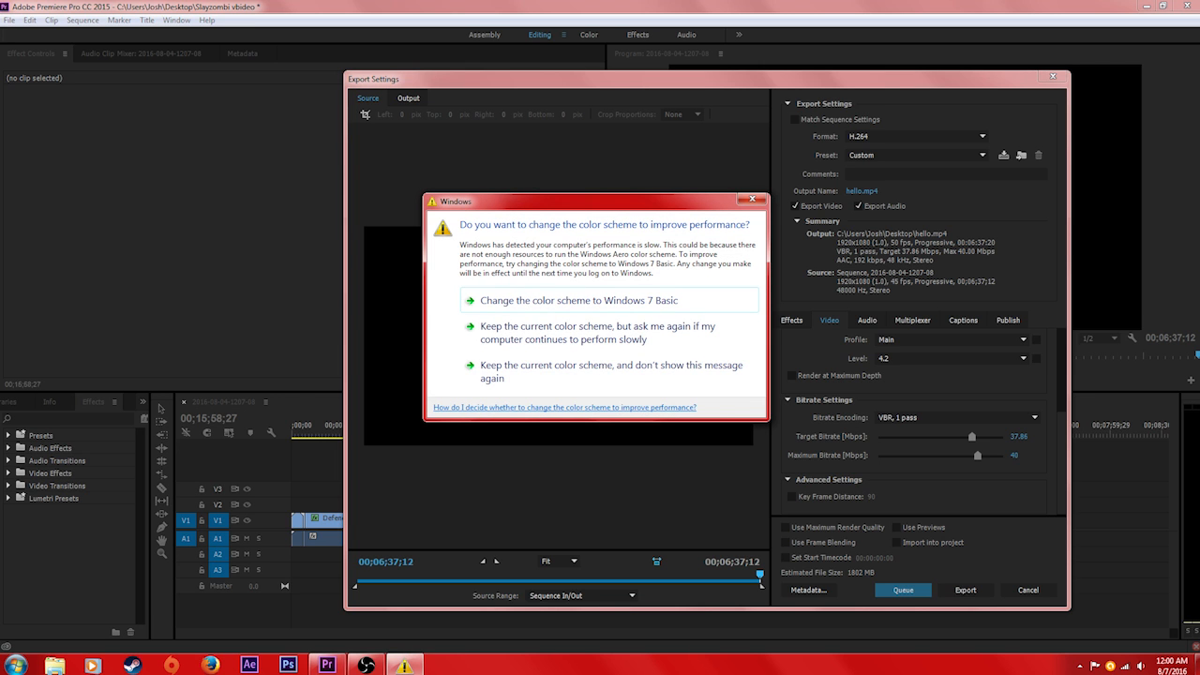
Dismiss the Windows color scheme prompt and cancel the export settings without exporting
click(752, 199)
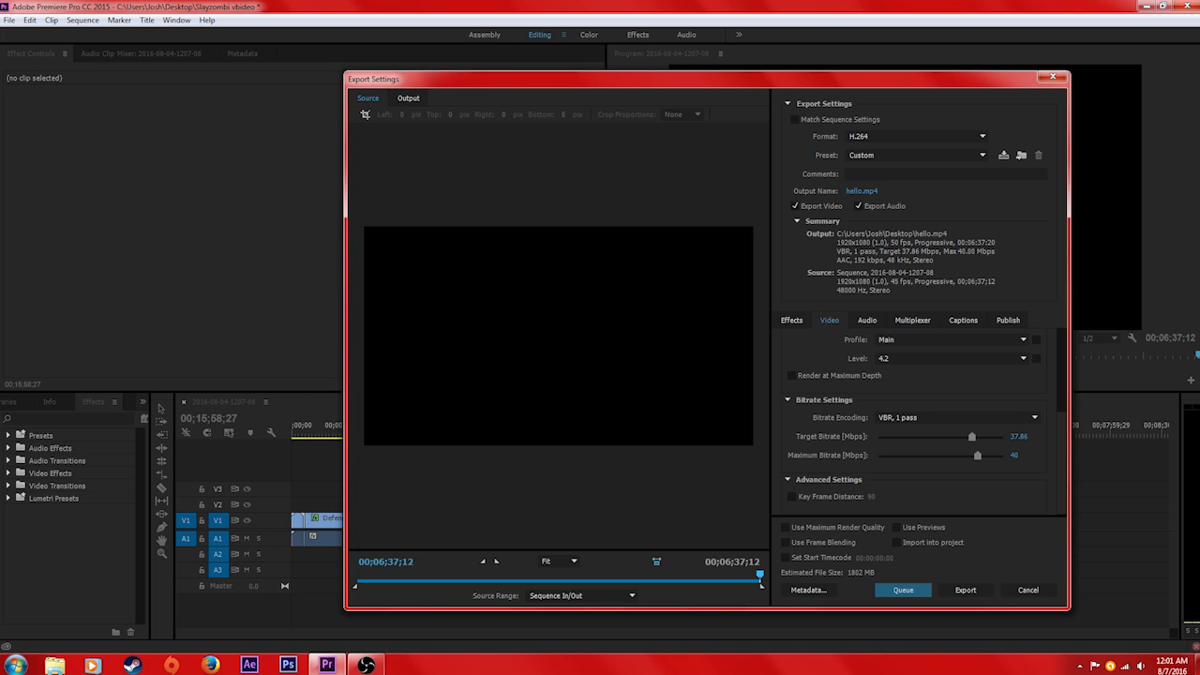
click(1029, 590)
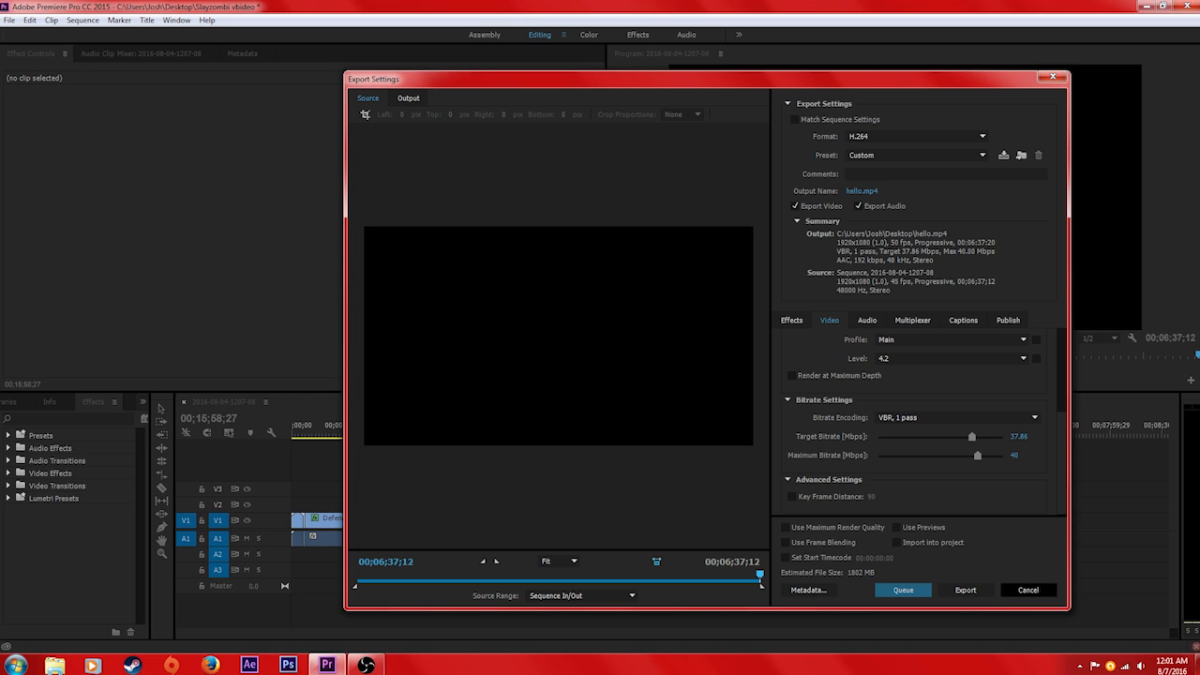